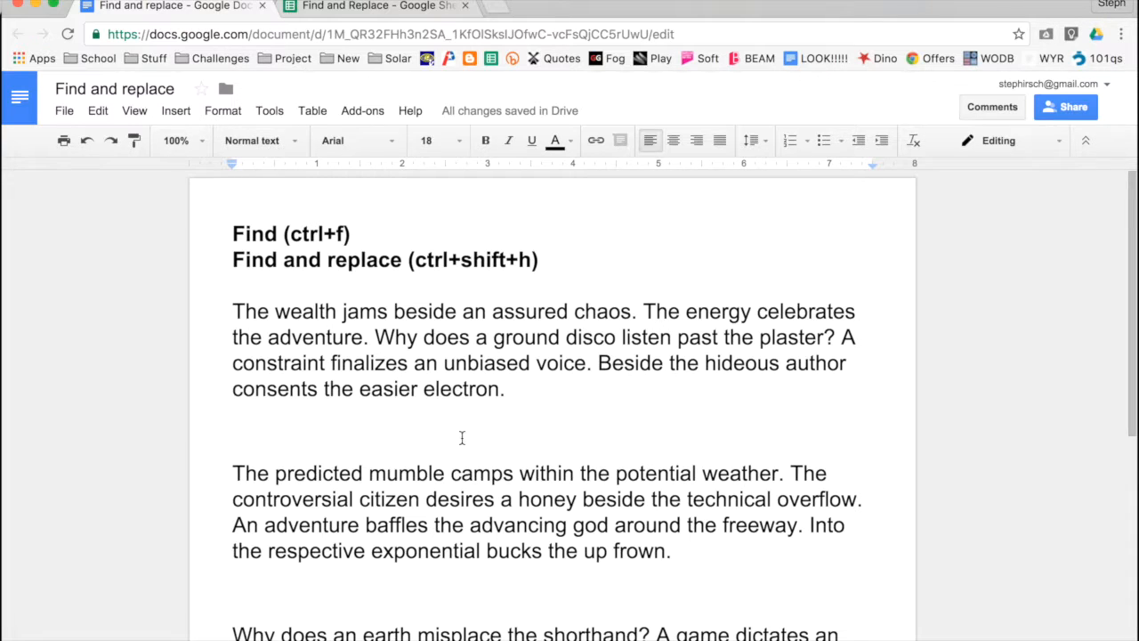
- Look through the document's sample paragraphs and the two bold heading lines about Find and Find and replace
scroll(526, 457, down, 4)
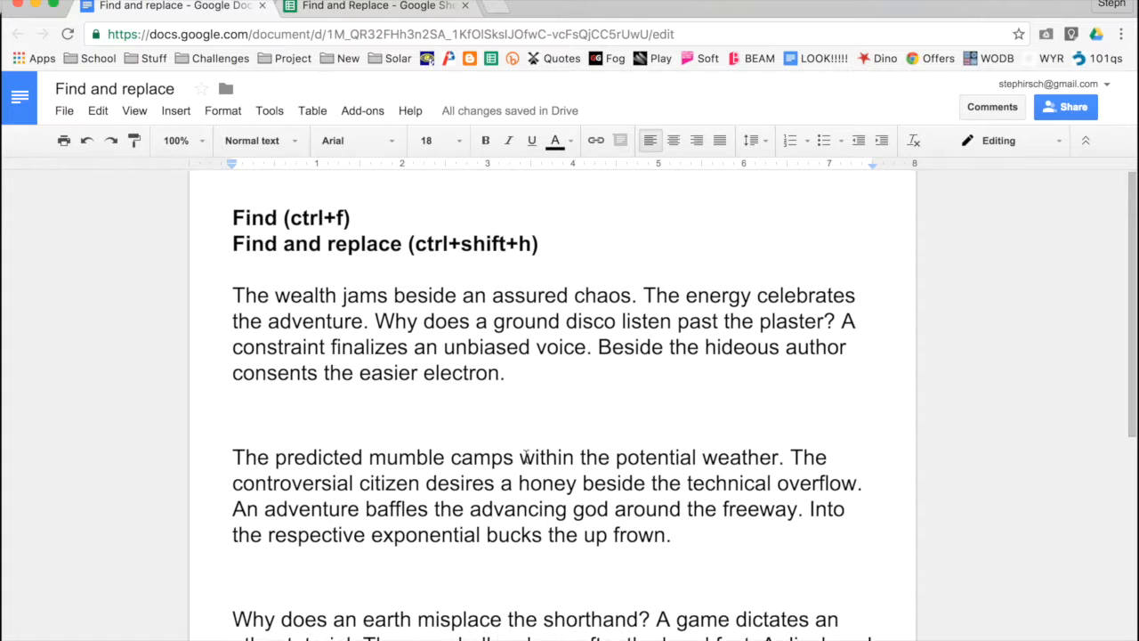
scroll(526, 456, down, 5)
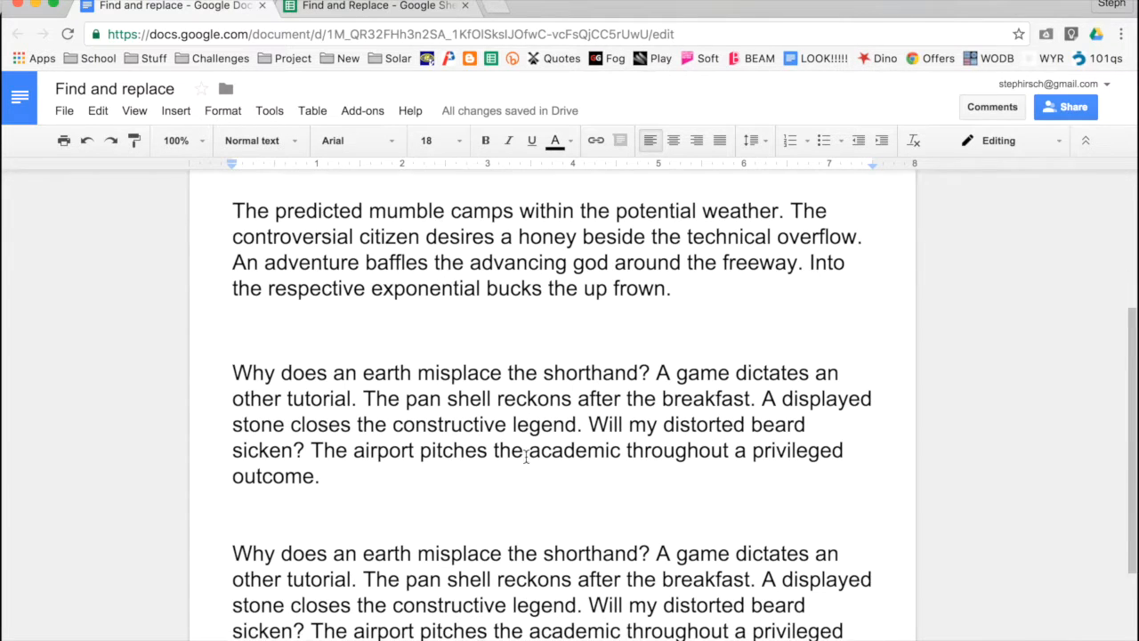
scroll(526, 456, up, 8)
scroll(526, 457, up, 1)
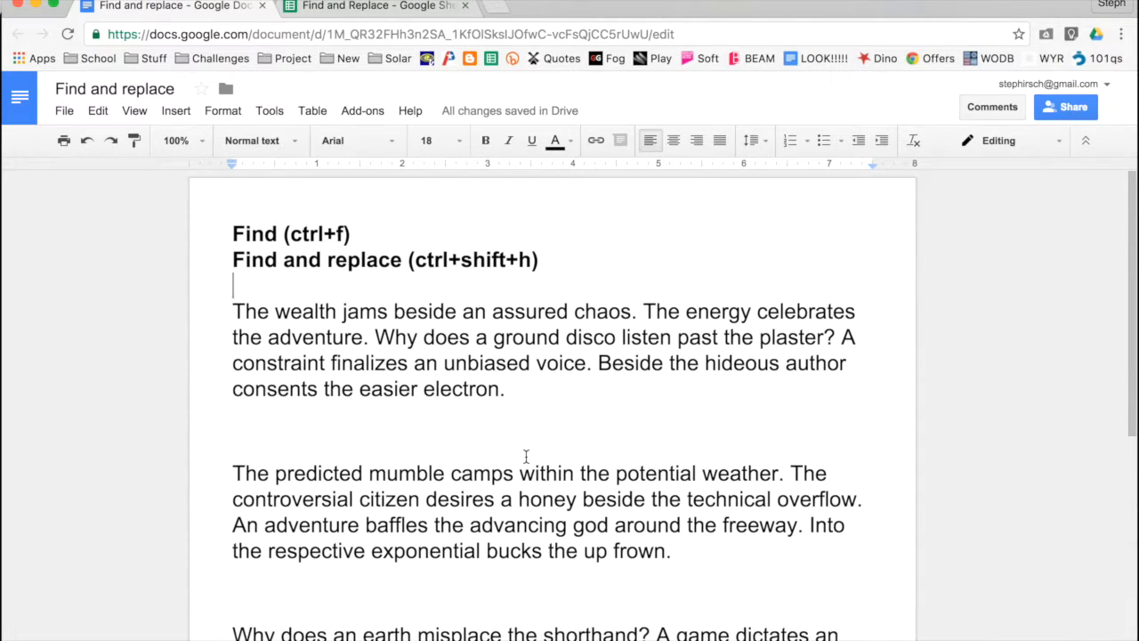
drag(355, 234, 222, 226)
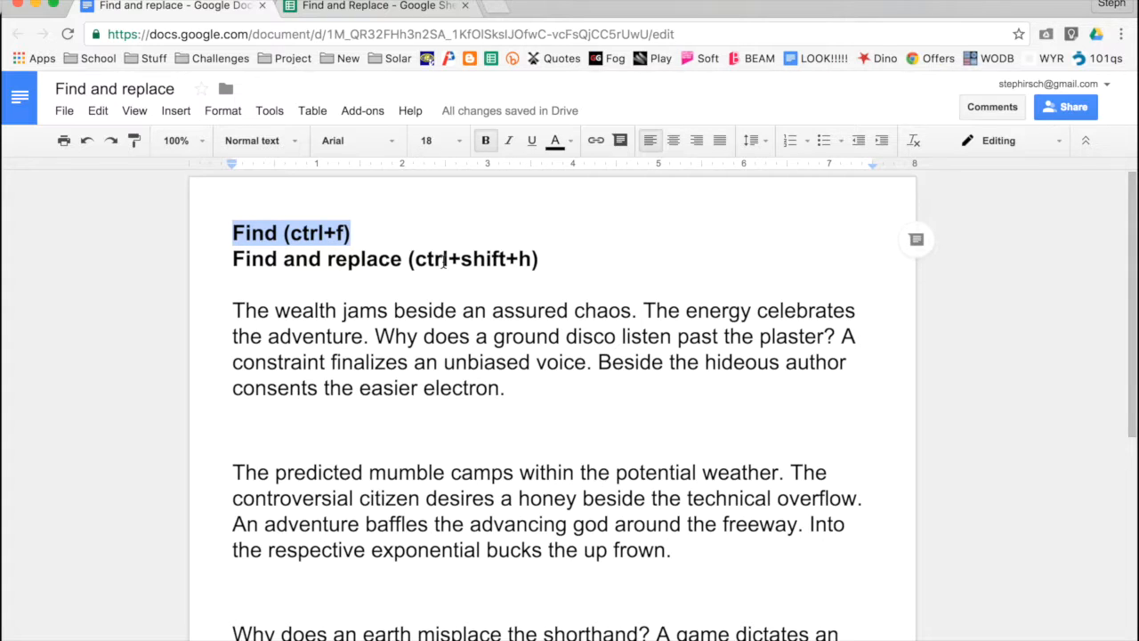
click(547, 257)
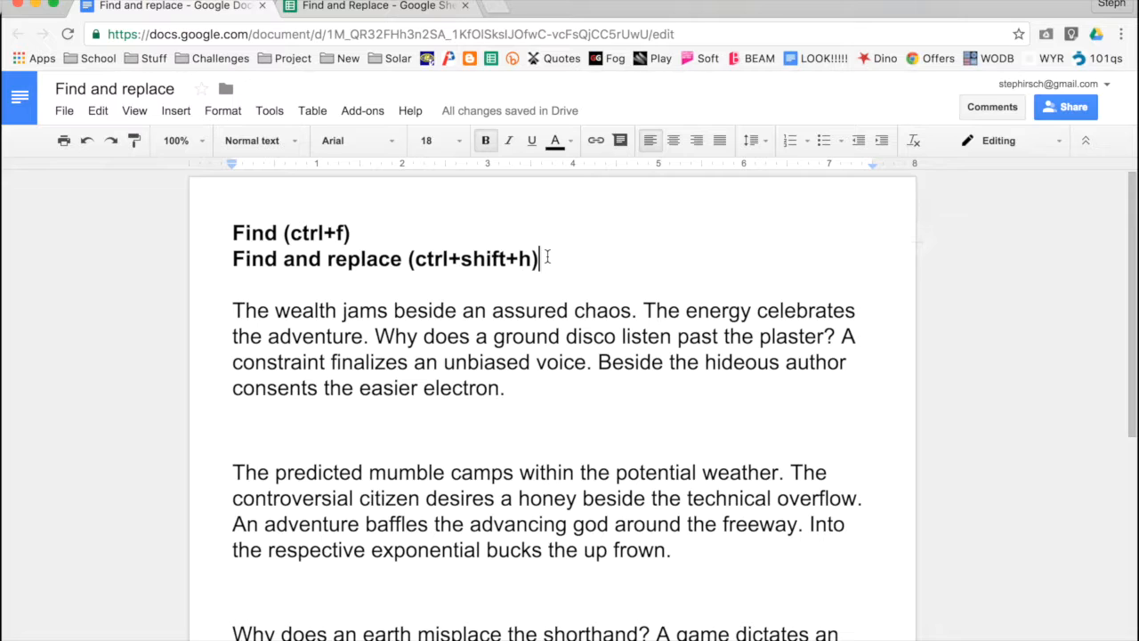
drag(547, 257, 225, 253)
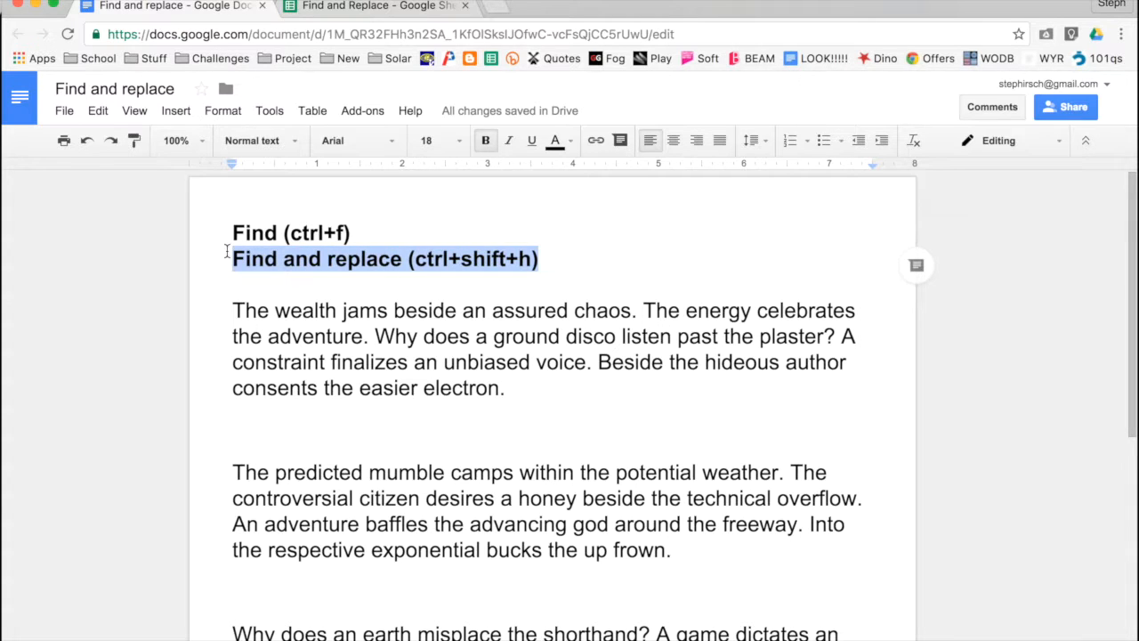
click(363, 231)
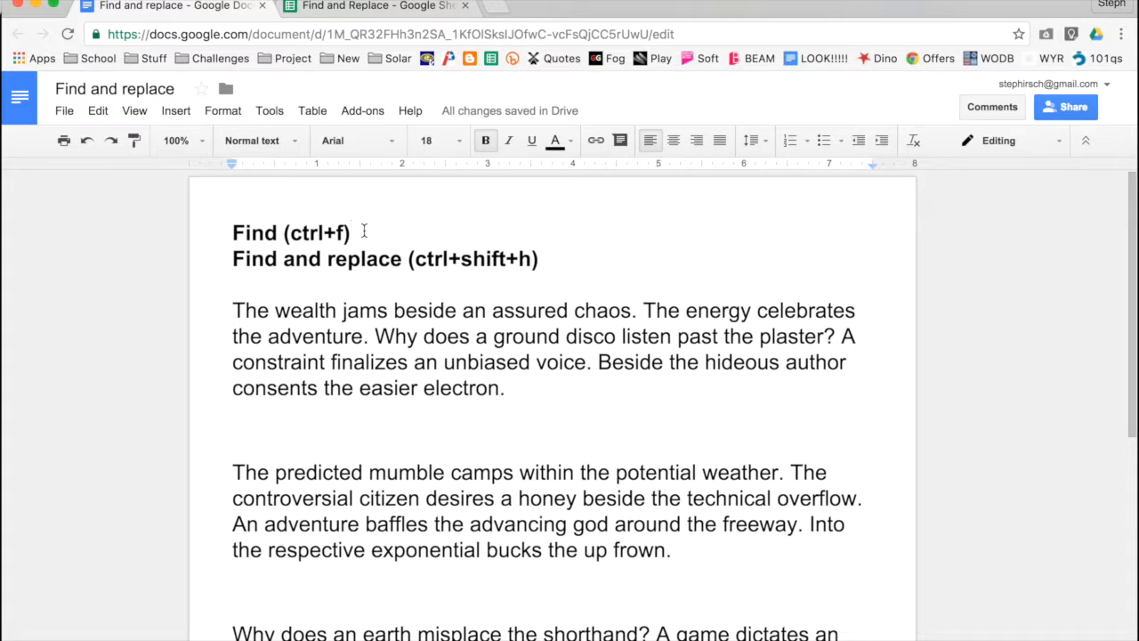
- Search the document for "the" and step forward and backward through the matches
key(ctrl+f)
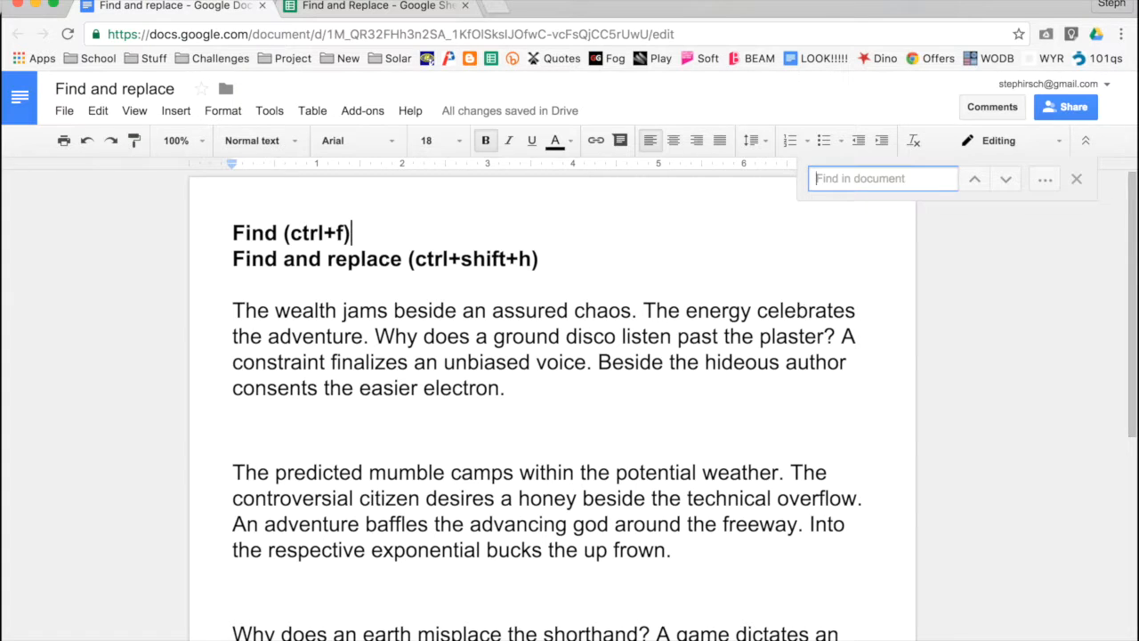
text(the)
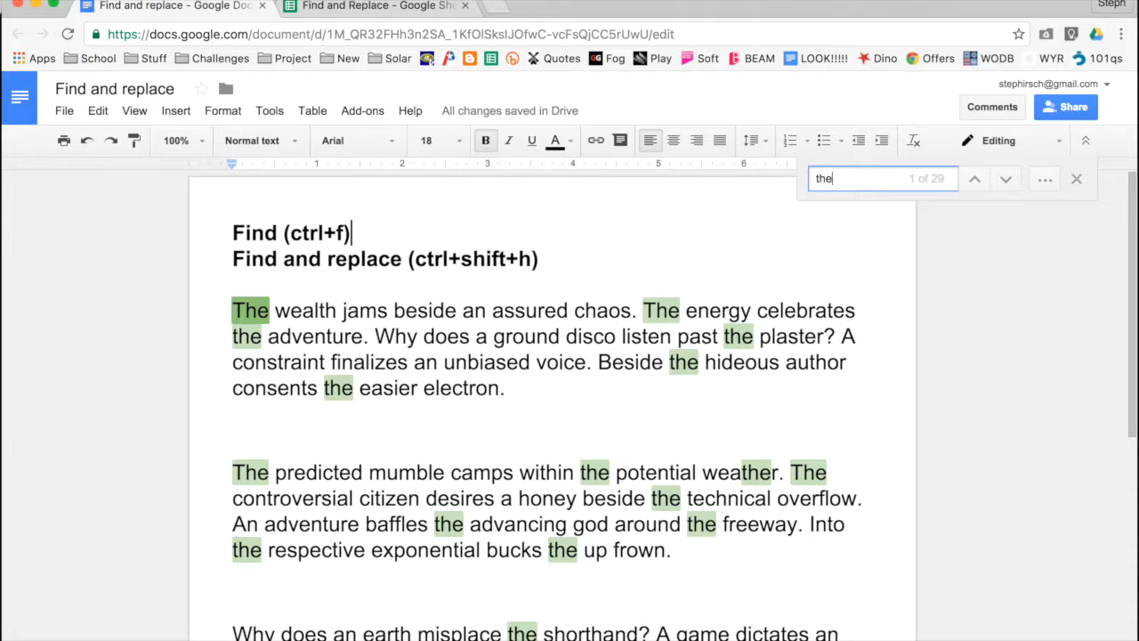
click(1005, 181)
click(1005, 180)
click(1005, 181)
click(1005, 181)
click(1005, 181)
click(1005, 180)
click(1005, 181)
click(1005, 181)
click(1004, 180)
click(982, 182)
click(983, 182)
click(983, 182)
click(983, 181)
click(975, 180)
click(975, 180)
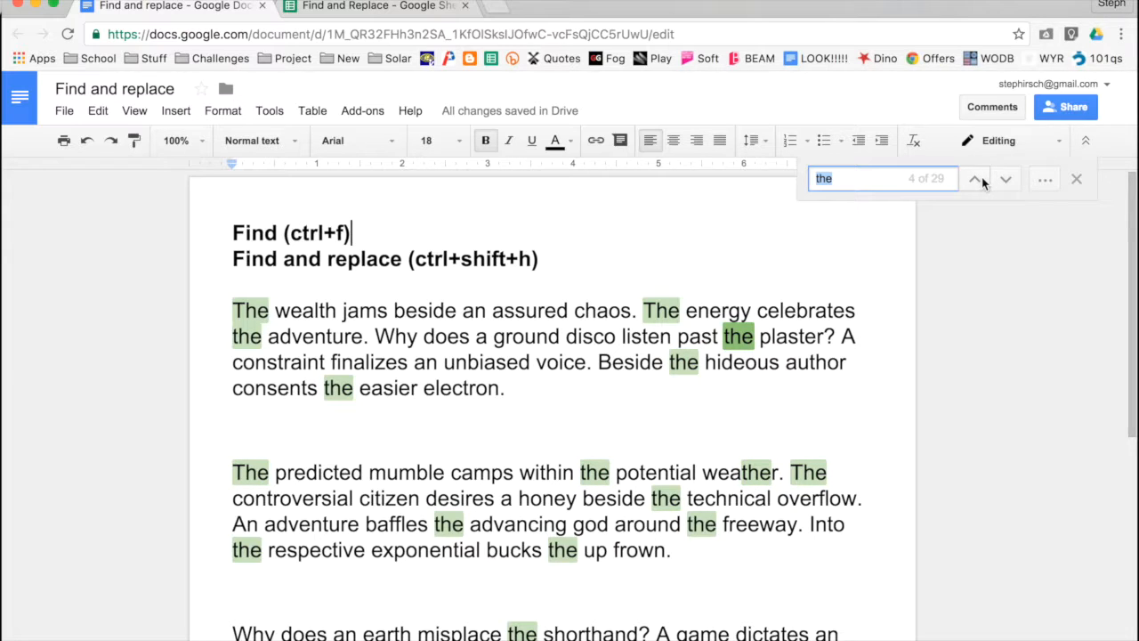
- Open Find and replace for the current search word "the" and enter "duck" as the replacement
click(1043, 183)
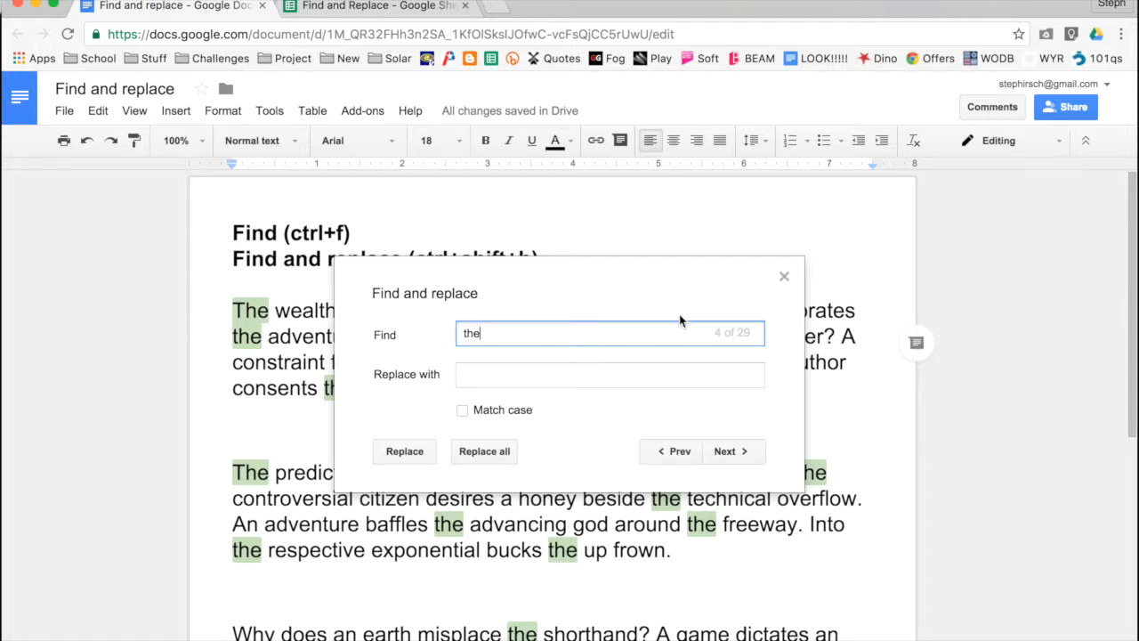
drag(605, 298, 593, 358)
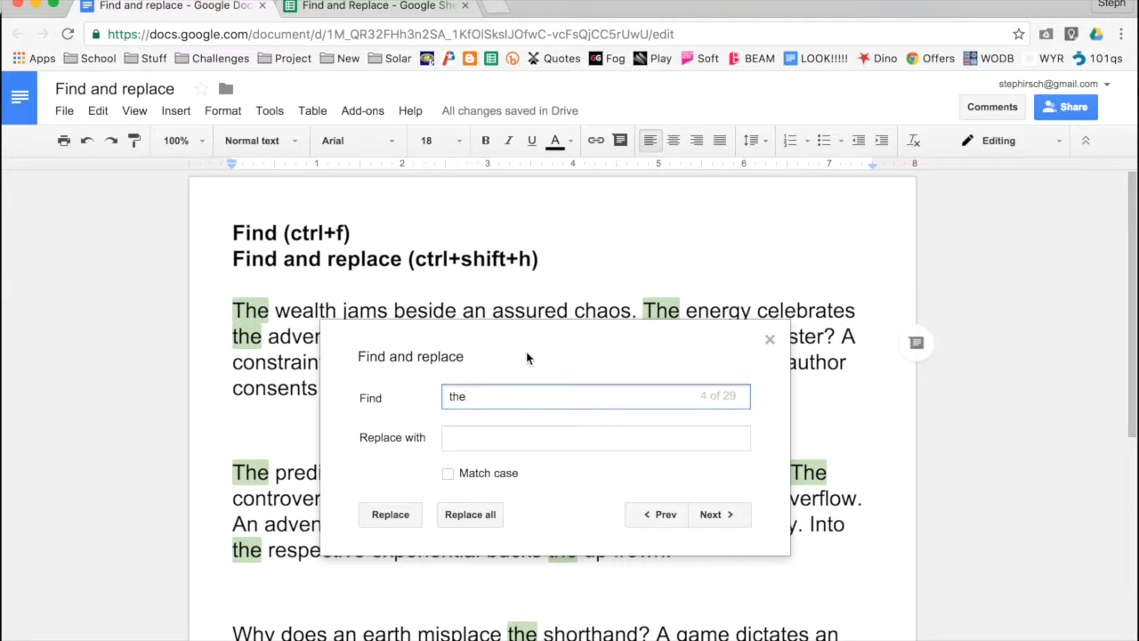
drag(528, 357, 528, 227)
click(468, 313)
text(duck)
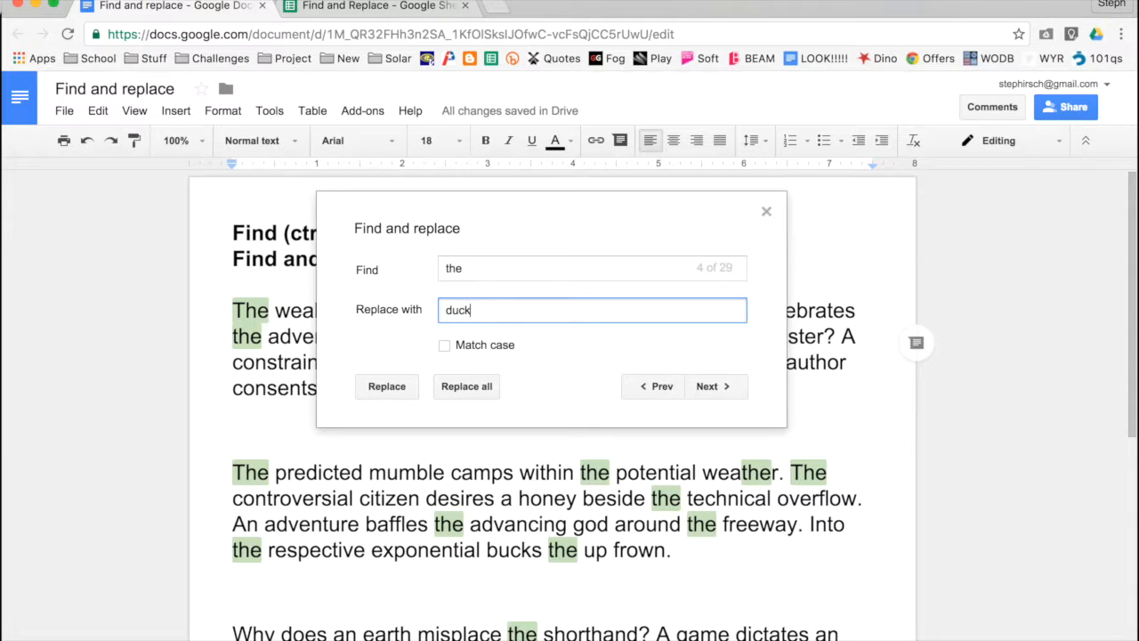
- Compare the match count for "the" with Match case turned on and then off again
click(444, 346)
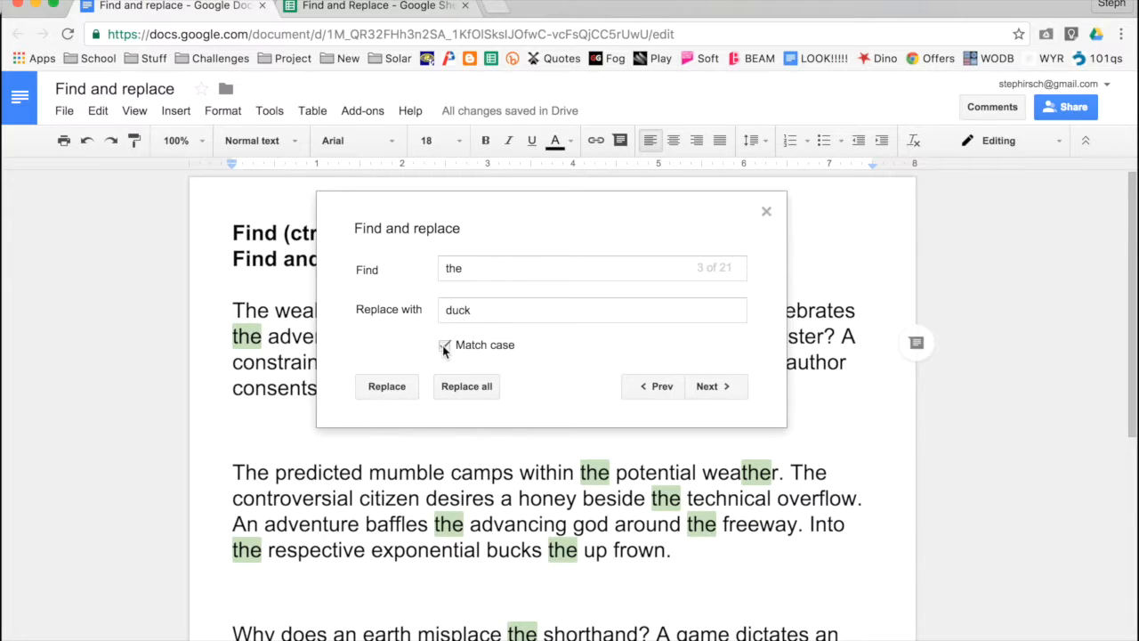
click(442, 345)
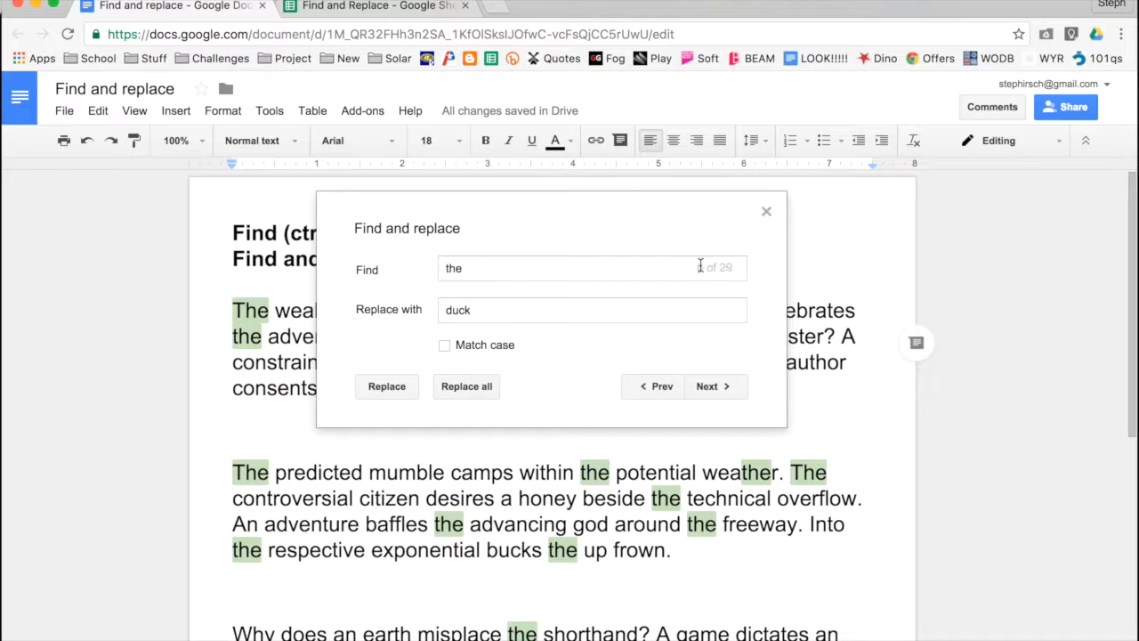
drag(697, 268, 737, 270)
click(737, 271)
- Replace only the "the" before "technical overflow" in the second paragraph with "duck"
click(721, 386)
click(721, 386)
click(721, 386)
click(721, 386)
click(721, 386)
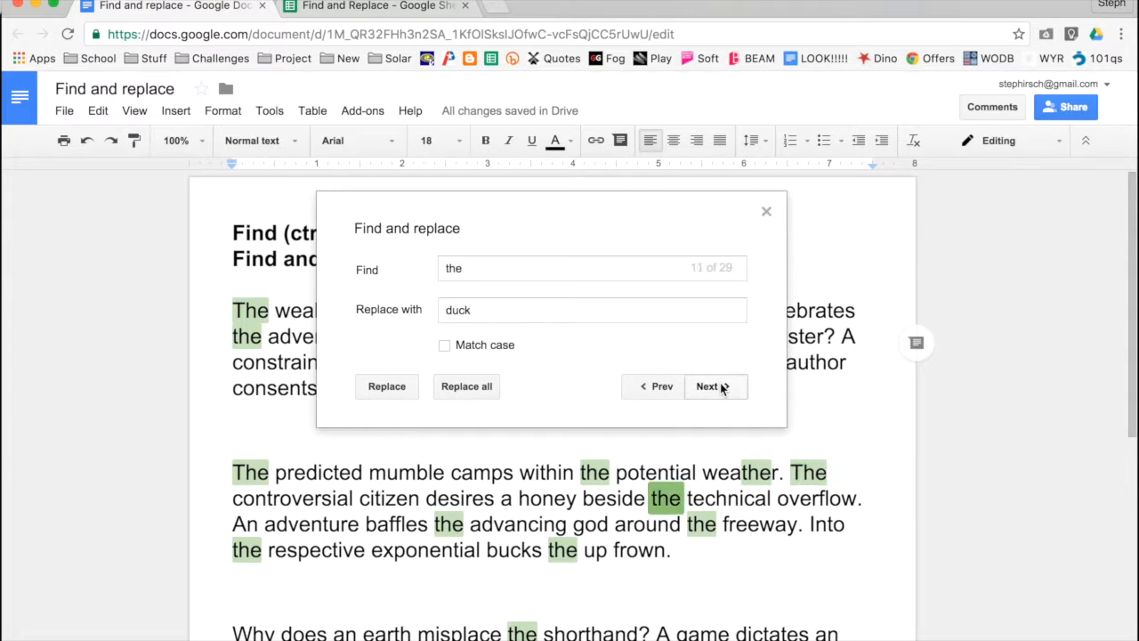
click(389, 391)
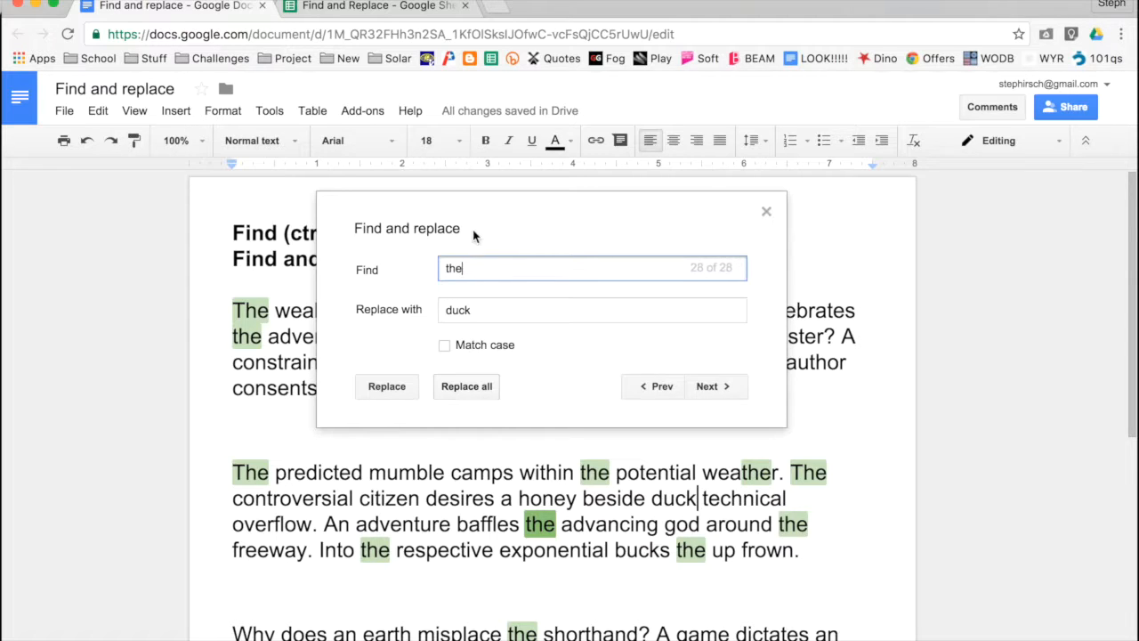
- Turn on Match case, replace all remaining occurrences of "the" with "duck", and close Find and replace
click(468, 351)
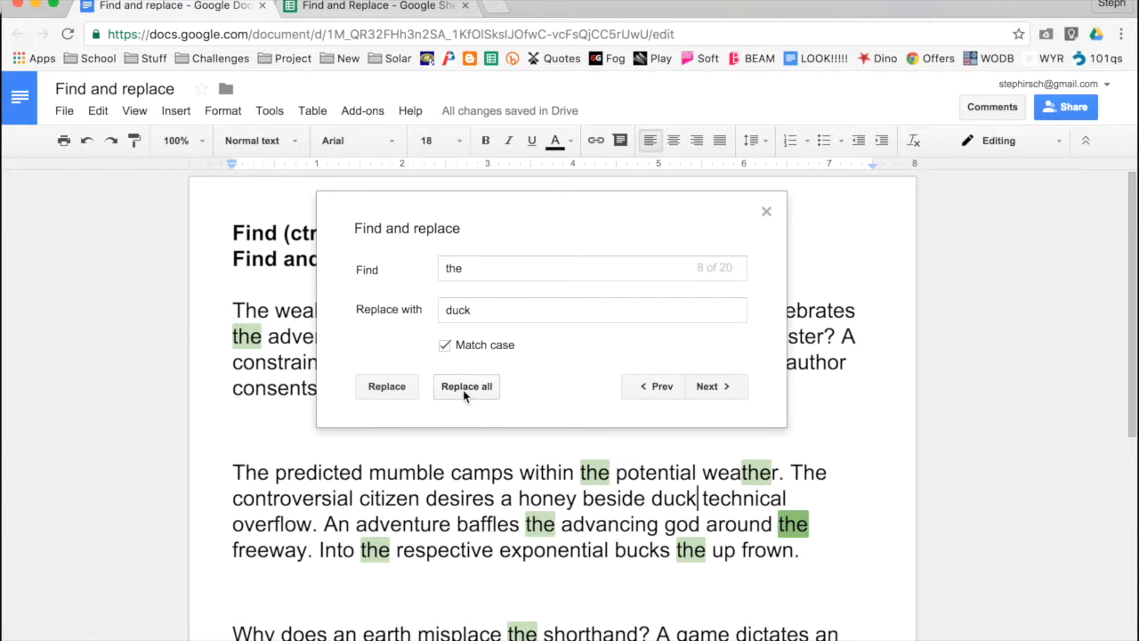
click(463, 390)
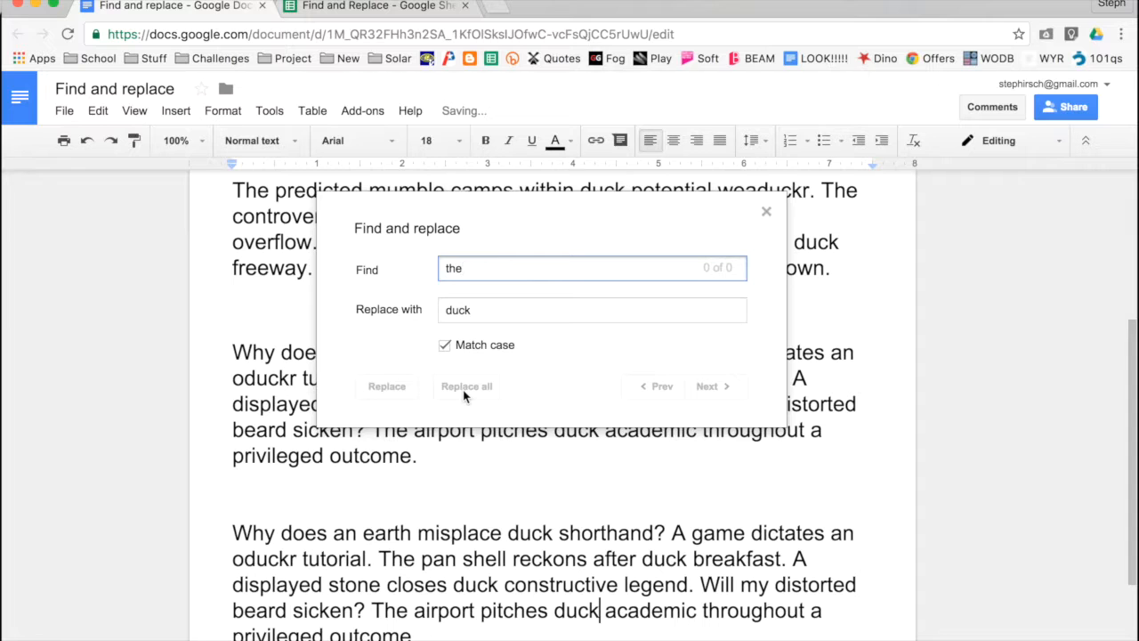
click(767, 212)
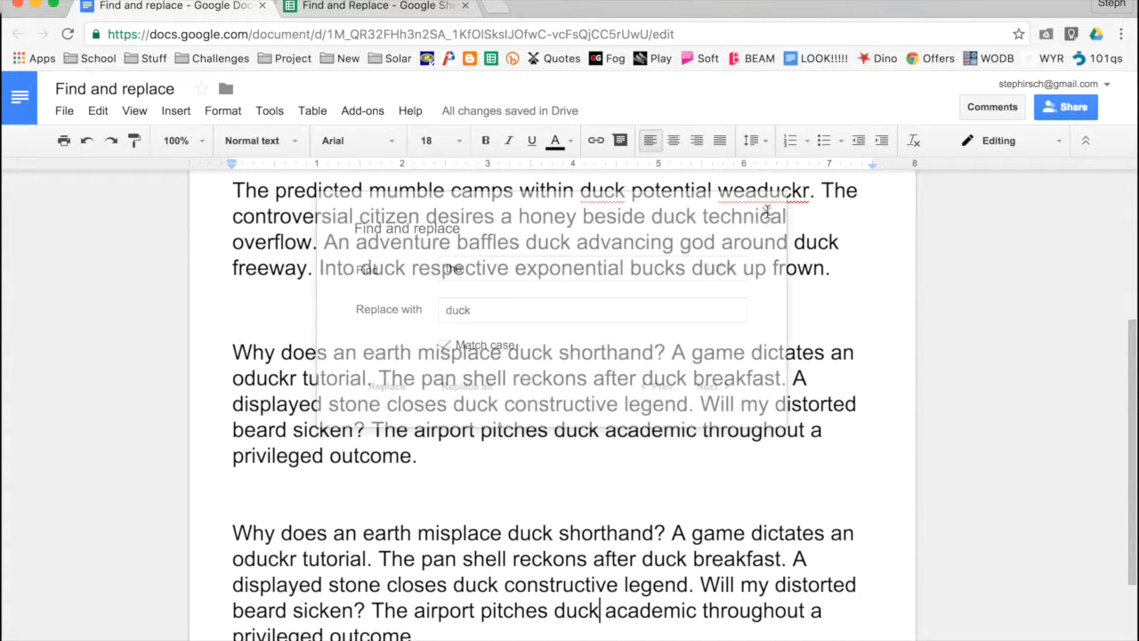
- Compare the capitalised "The" with the replacement word "duck" in the first paragraph
scroll(653, 325, up, 1)
scroll(654, 325, up, 5)
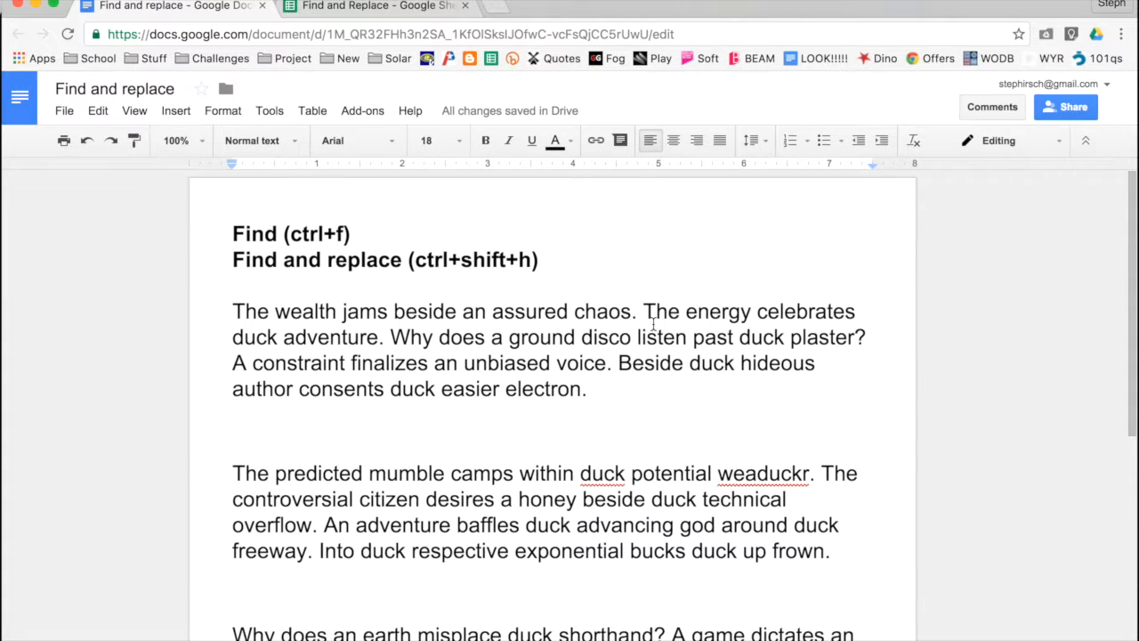
double_click(240, 312)
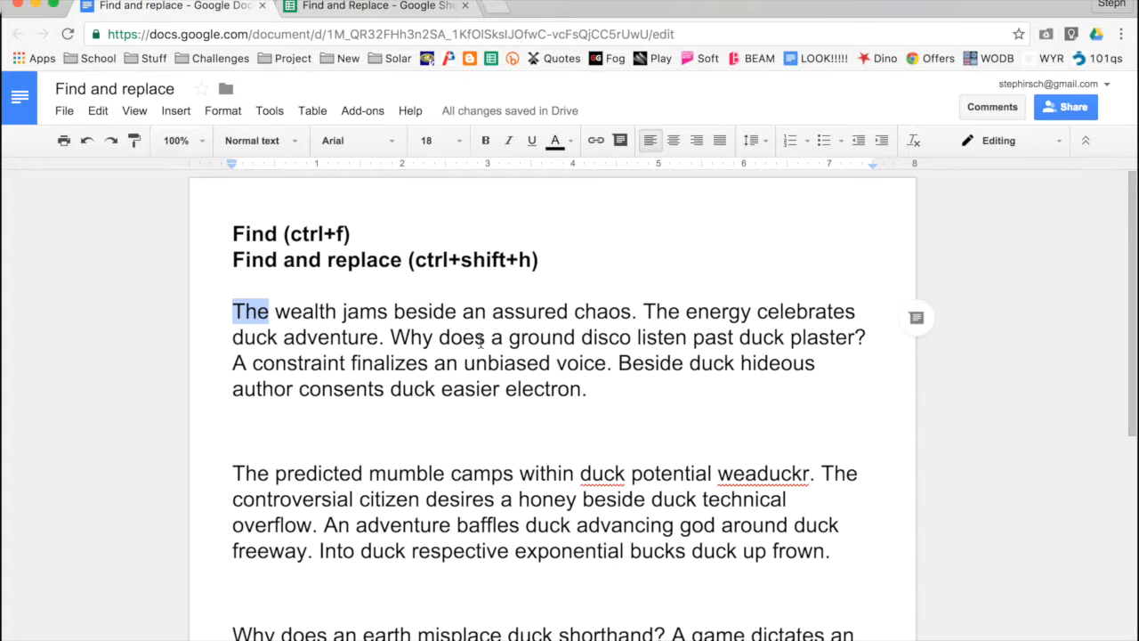
click(245, 337)
double_click(246, 337)
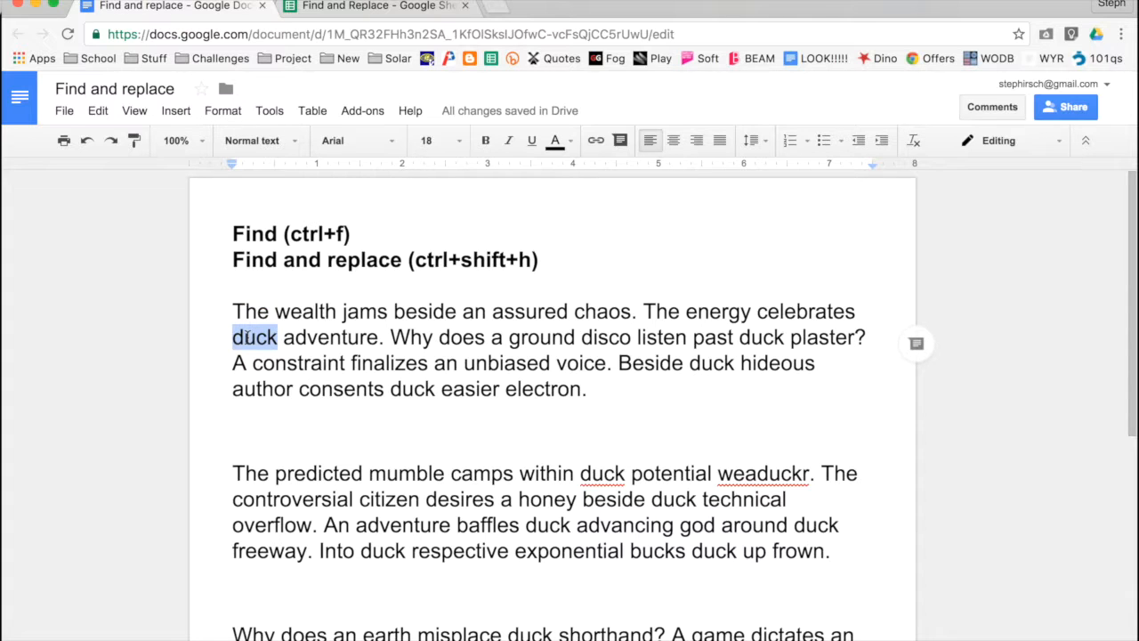
- Examine the altered word "weaduckr" in the second paragraph and check the replacements in the remaining paragraphs
scroll(571, 381, down, 2)
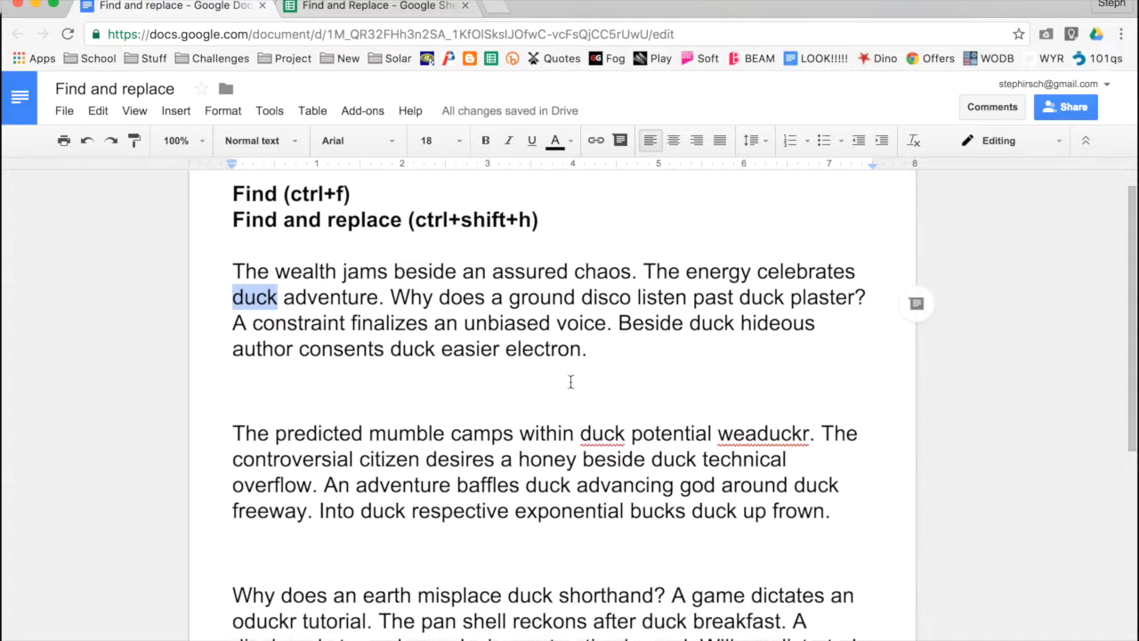
double_click(774, 409)
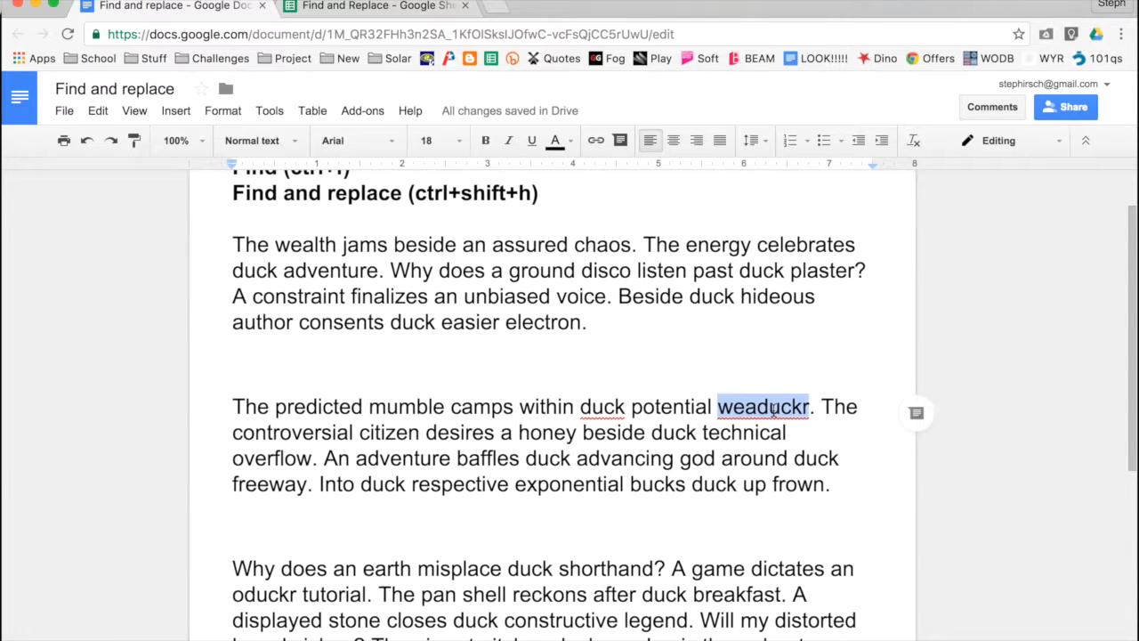
click(804, 407)
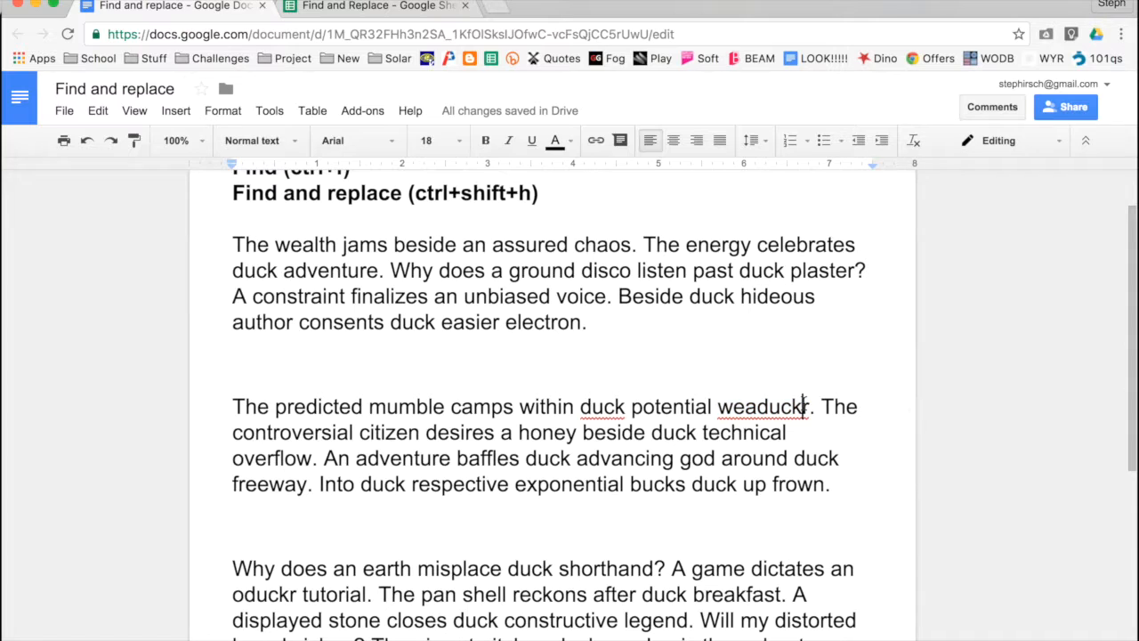
drag(804, 407, 757, 403)
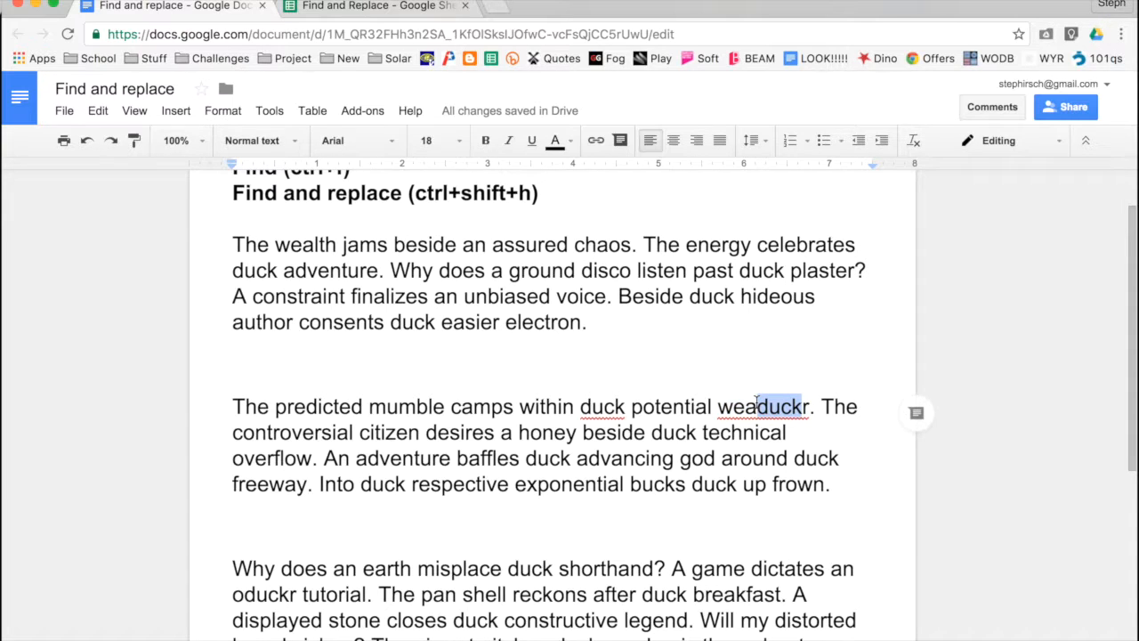
click(735, 402)
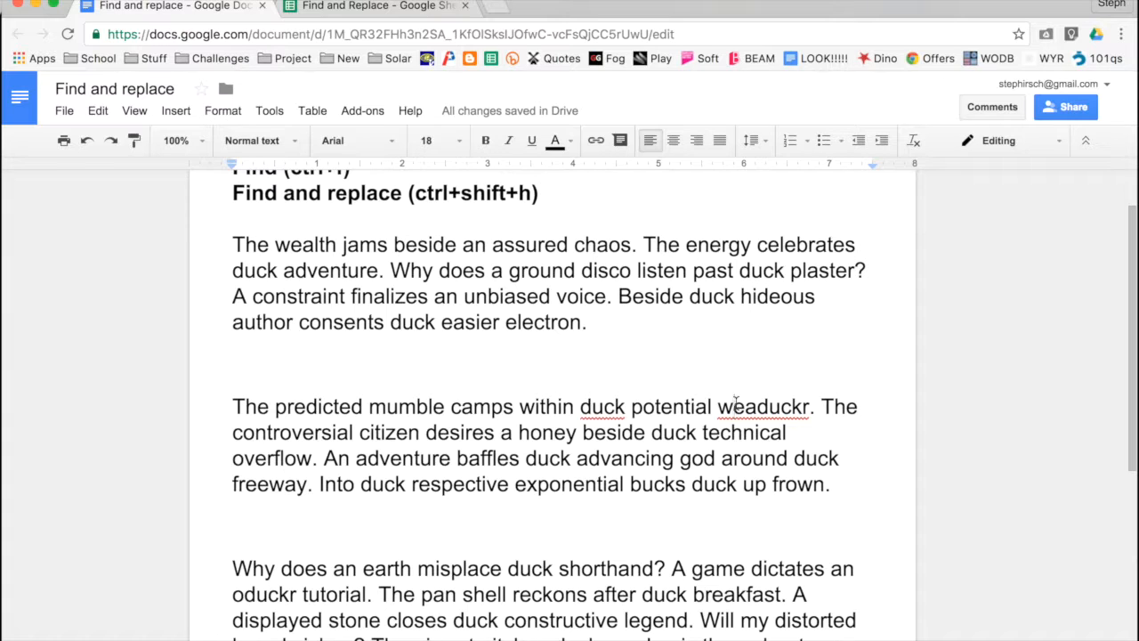
scroll(735, 403, down, 5)
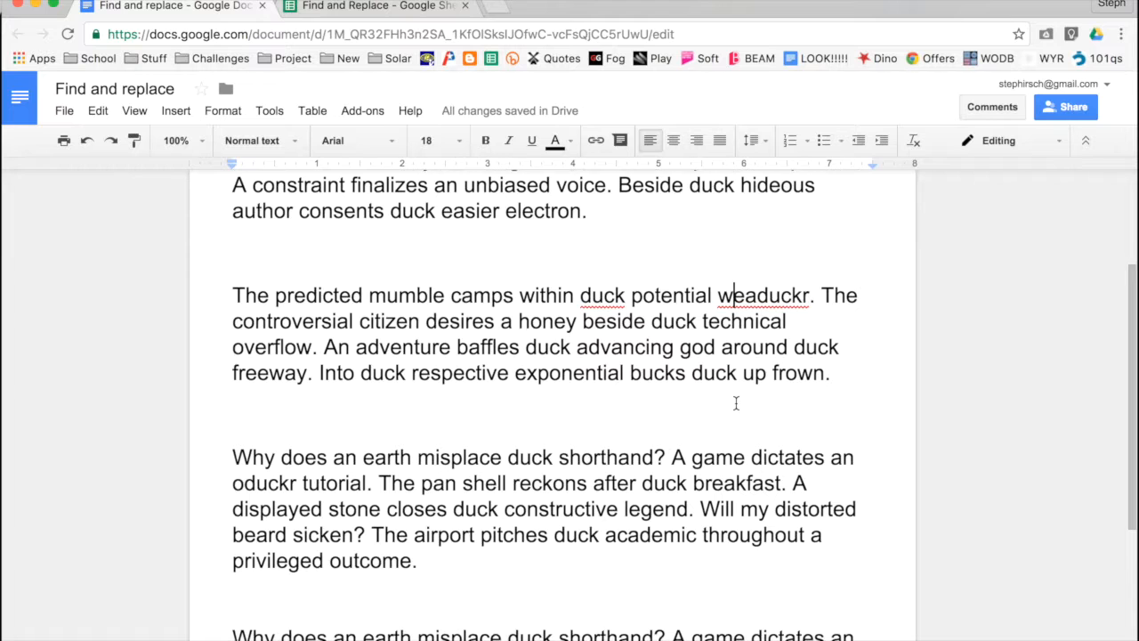
scroll(735, 402, down, 4)
scroll(735, 402, up, 7)
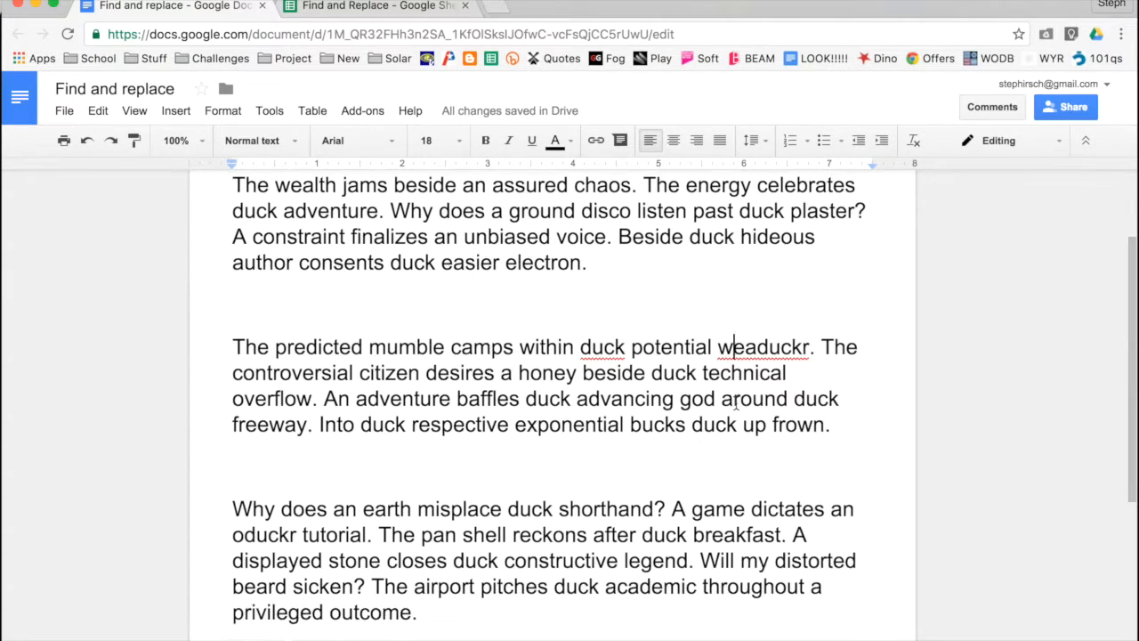
scroll(735, 402, up, 3)
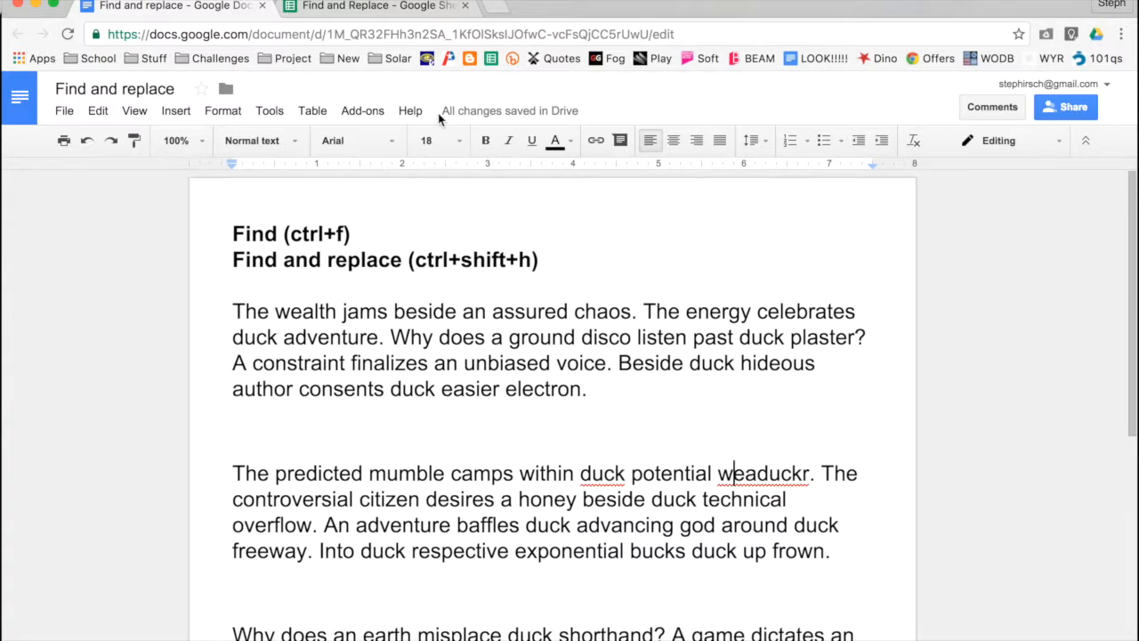
- Switch to the Find and Replace spreadsheet in Google Sheets, search the sheet for "monday", and look over the highlighted cells
click(380, 7)
click(420, 368)
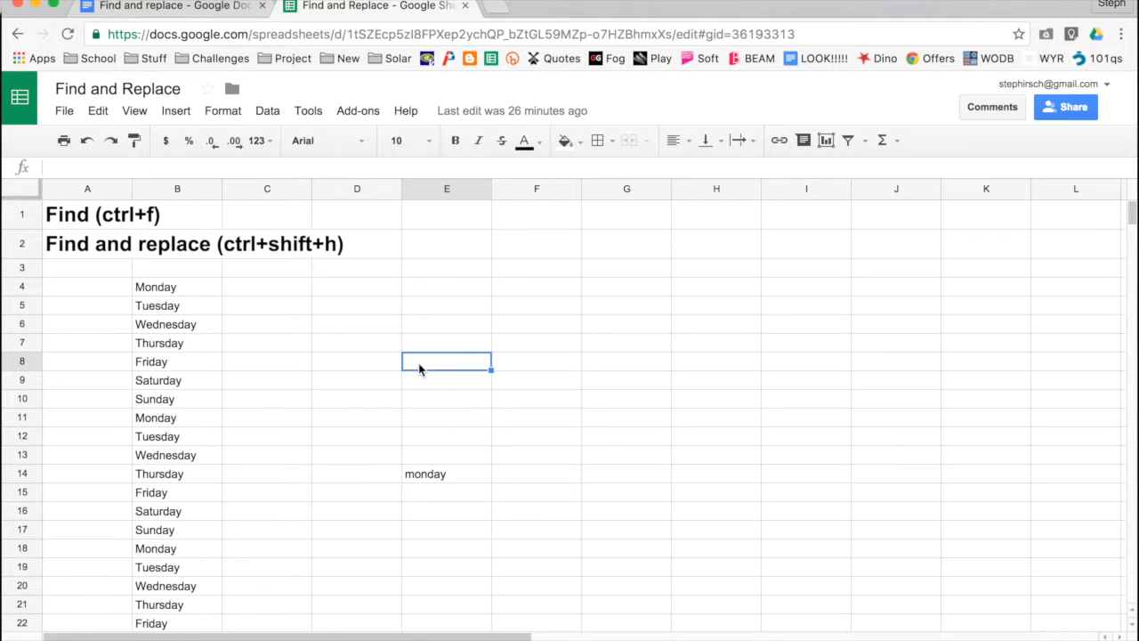
key(ctrl+f)
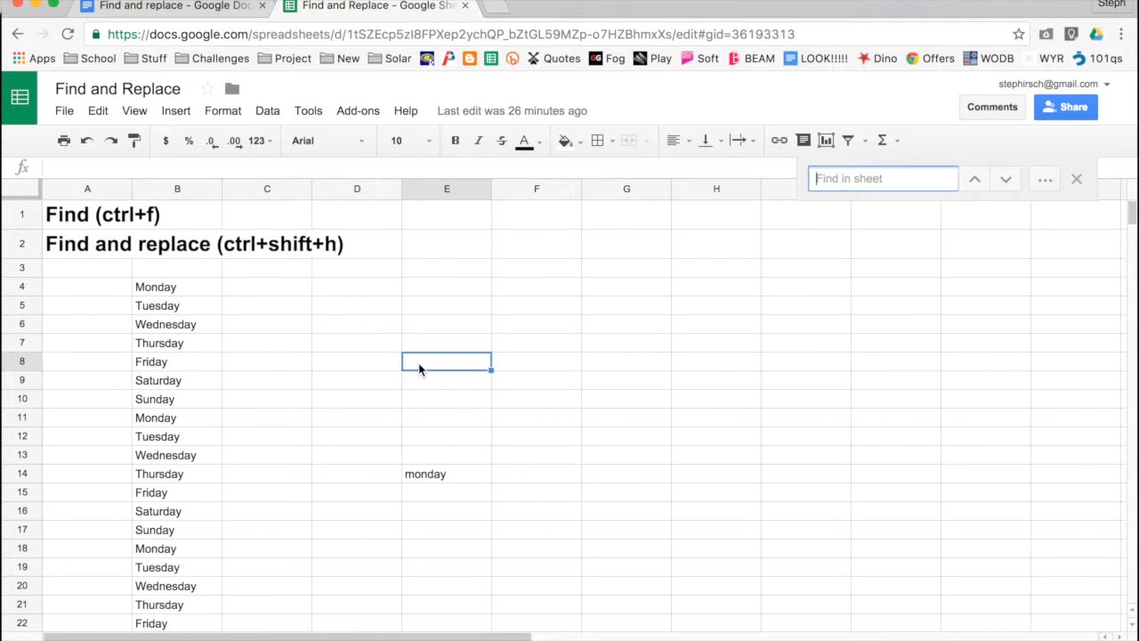
text(monday)
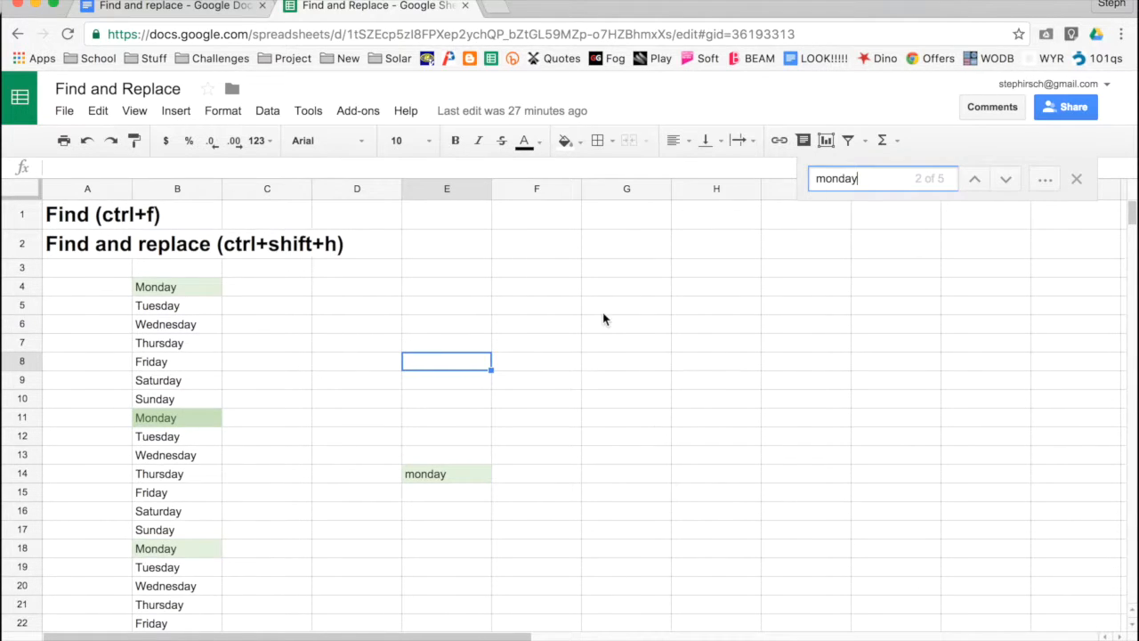
scroll(603, 318, down, 1)
scroll(603, 318, down, 3)
scroll(604, 318, up, 4)
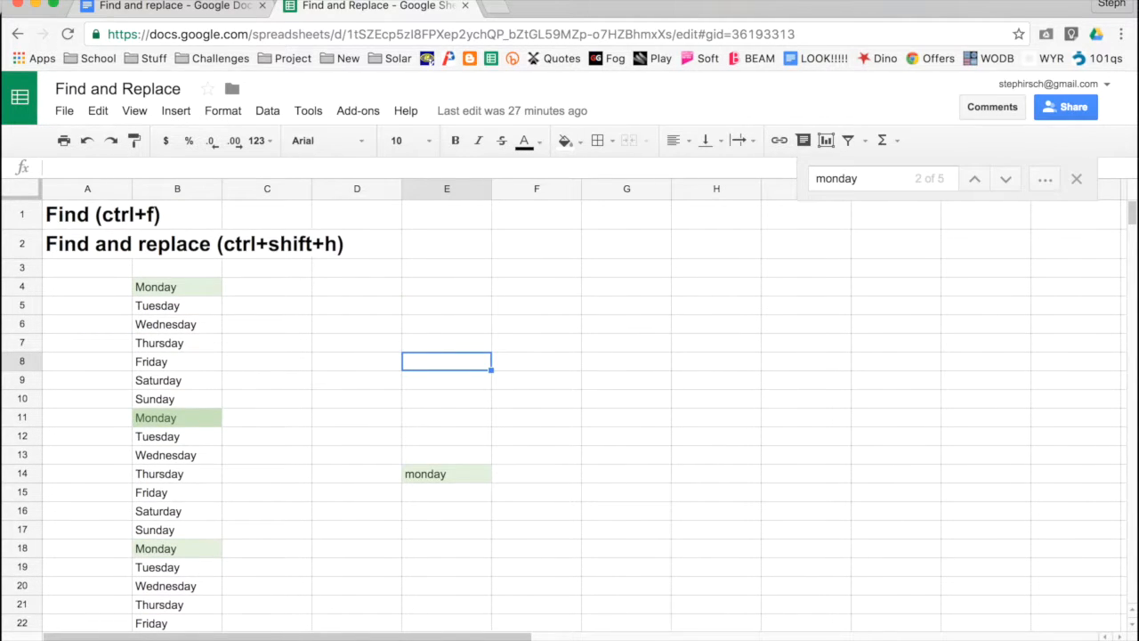
- Look over the sheet's highlighted matches, open the full Find and replace options, and enter "Fish" as the replacement for "monday"
scroll(389, 394, down, 3)
scroll(389, 394, up, 3)
click(1037, 184)
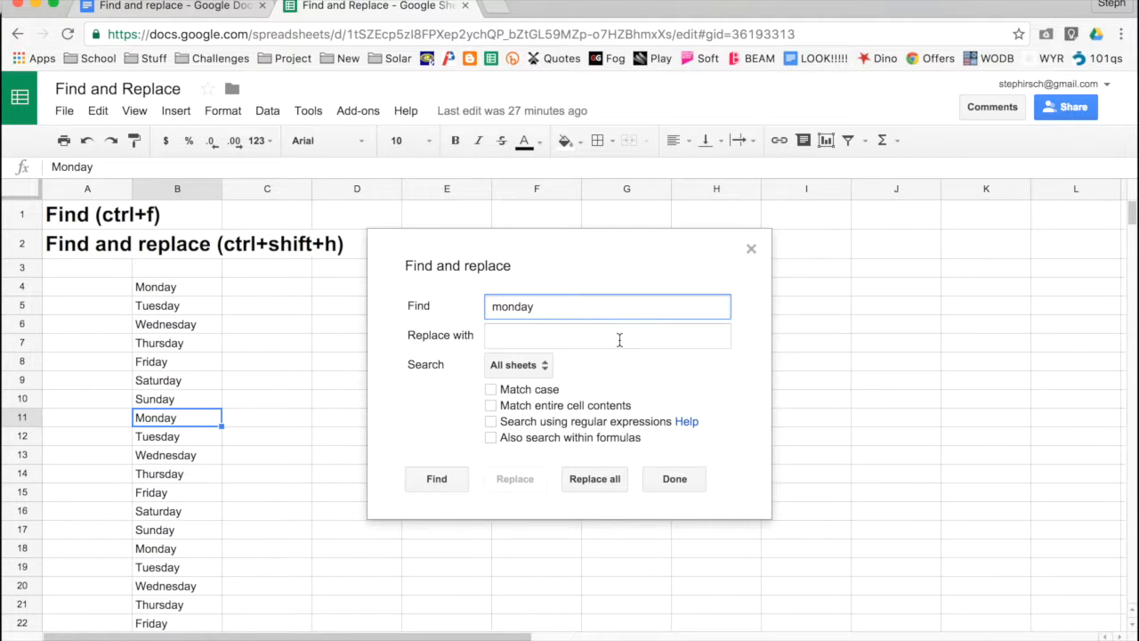
click(585, 337)
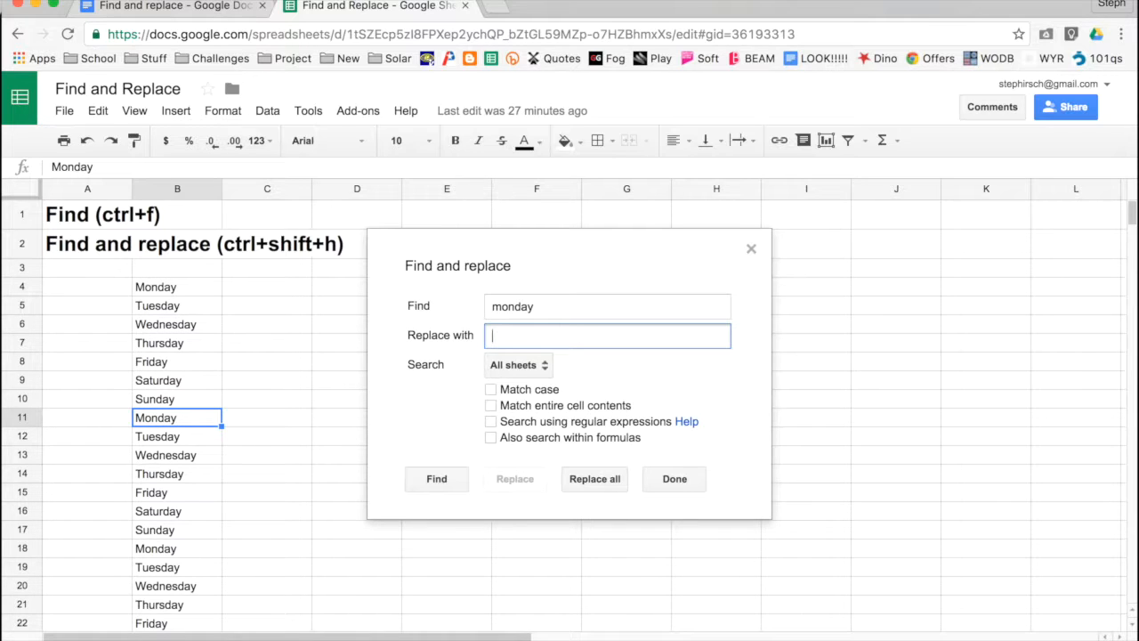
text(Fish)
- Look at the Specific range option for the search scope, and limit the search to This sheet
click(544, 368)
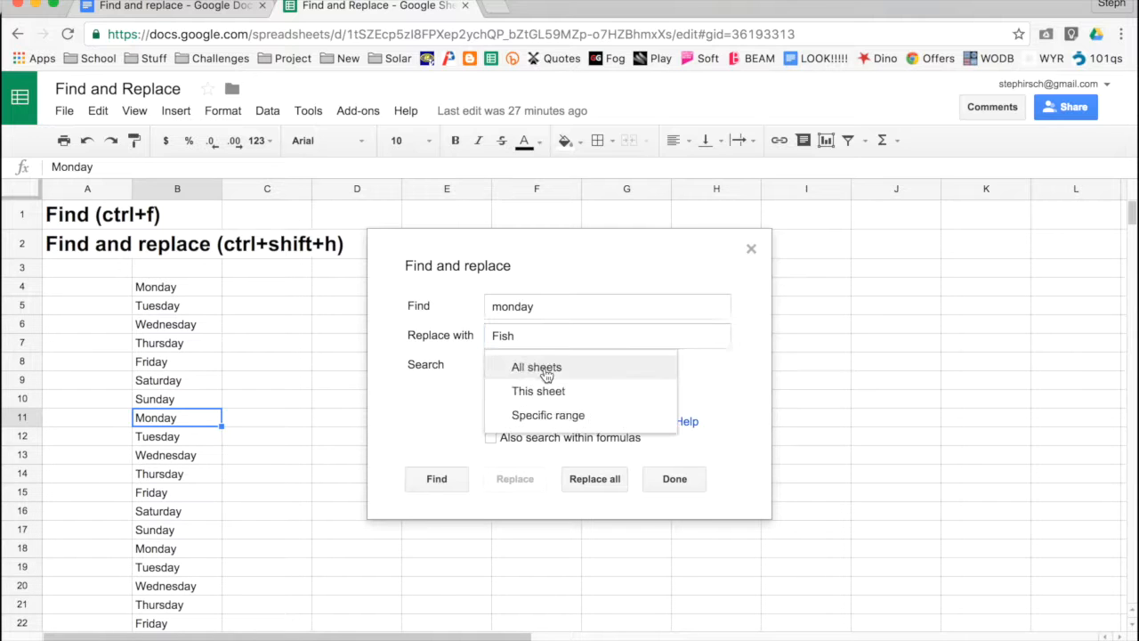
click(550, 418)
drag(644, 371, 577, 368)
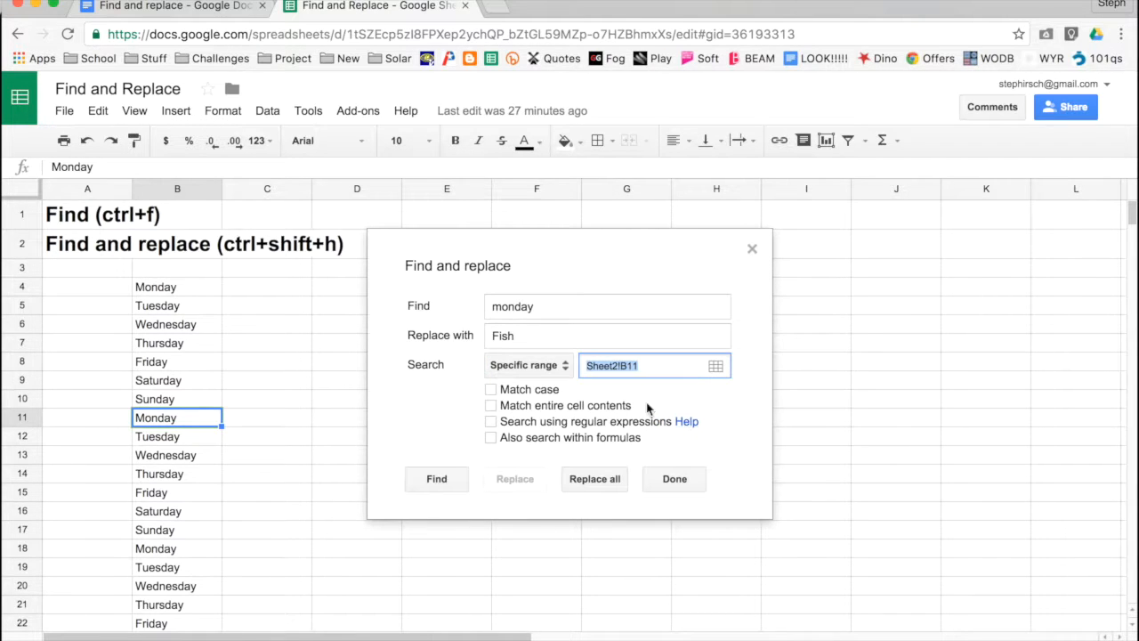
click(550, 371)
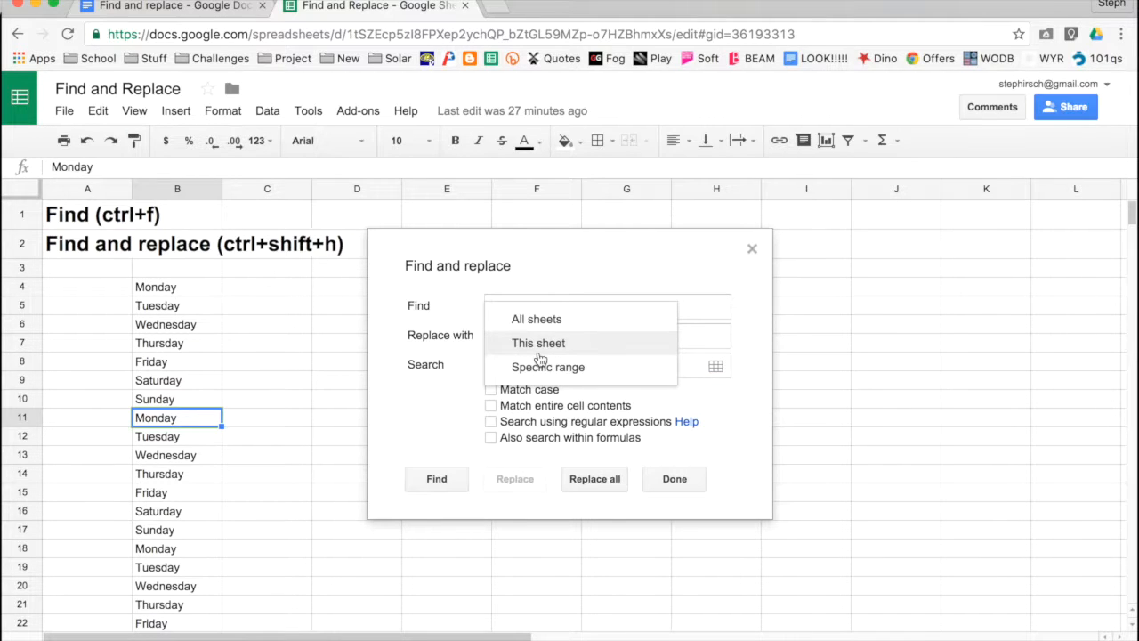
click(539, 345)
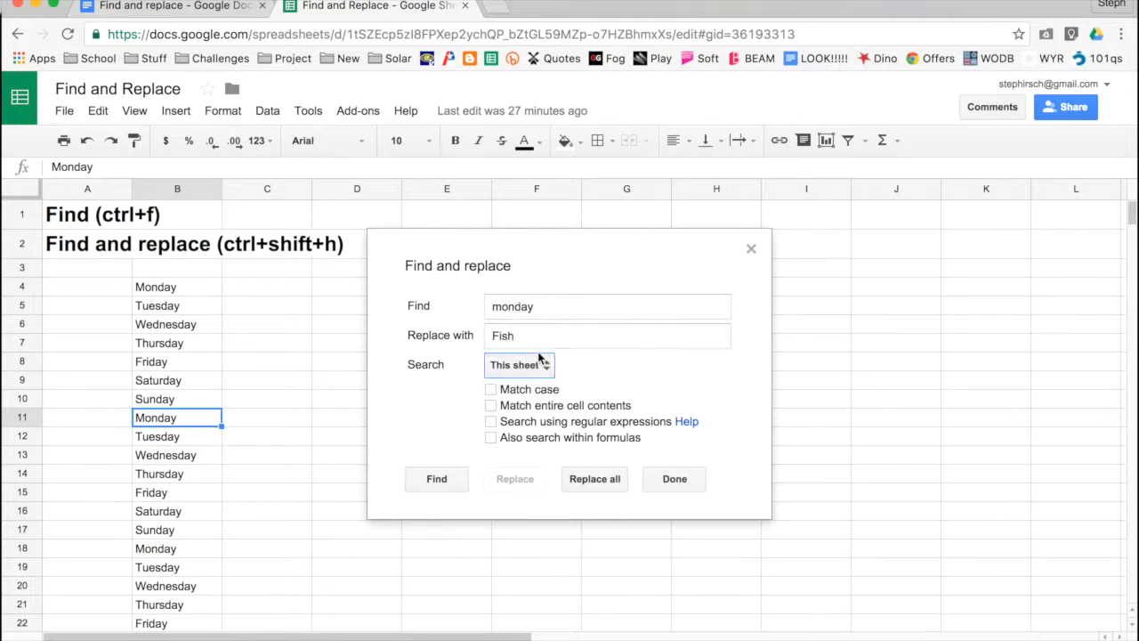
- Try the Match case option against the lowercase "monday" in column E, and clear the option again
click(513, 396)
click(514, 396)
click(525, 395)
drag(601, 261, 775, 249)
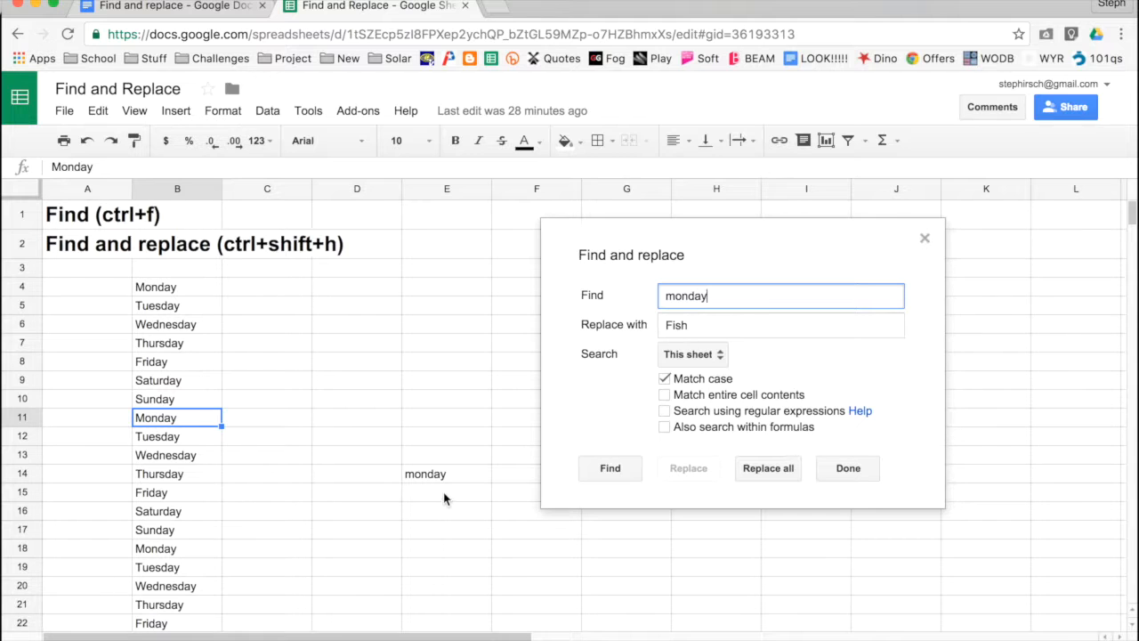
drag(721, 248, 511, 228)
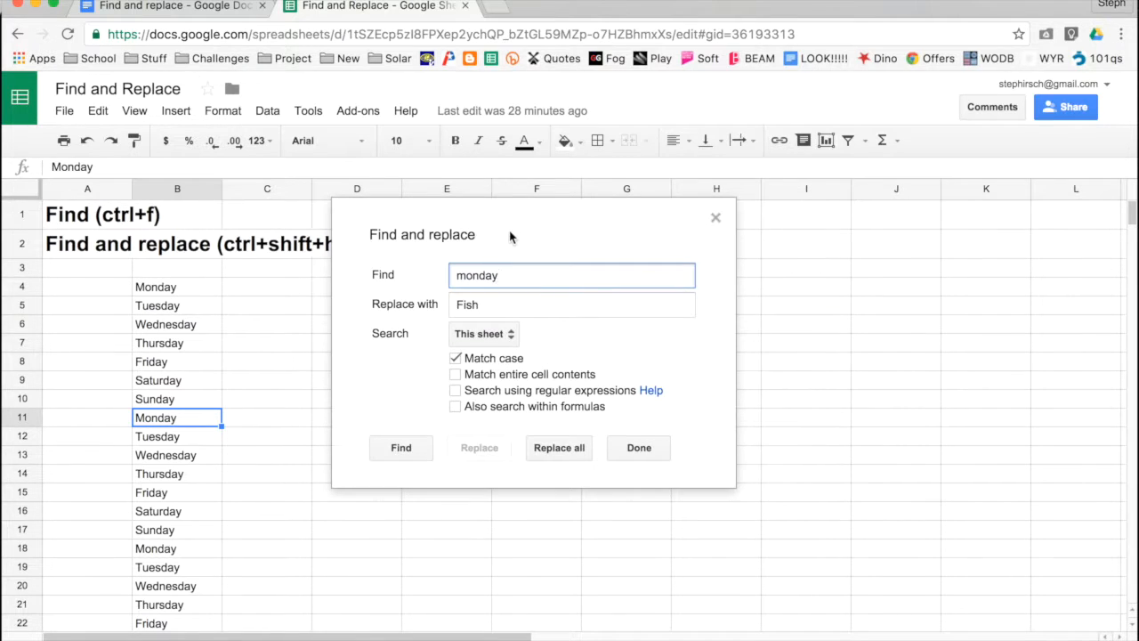
click(455, 360)
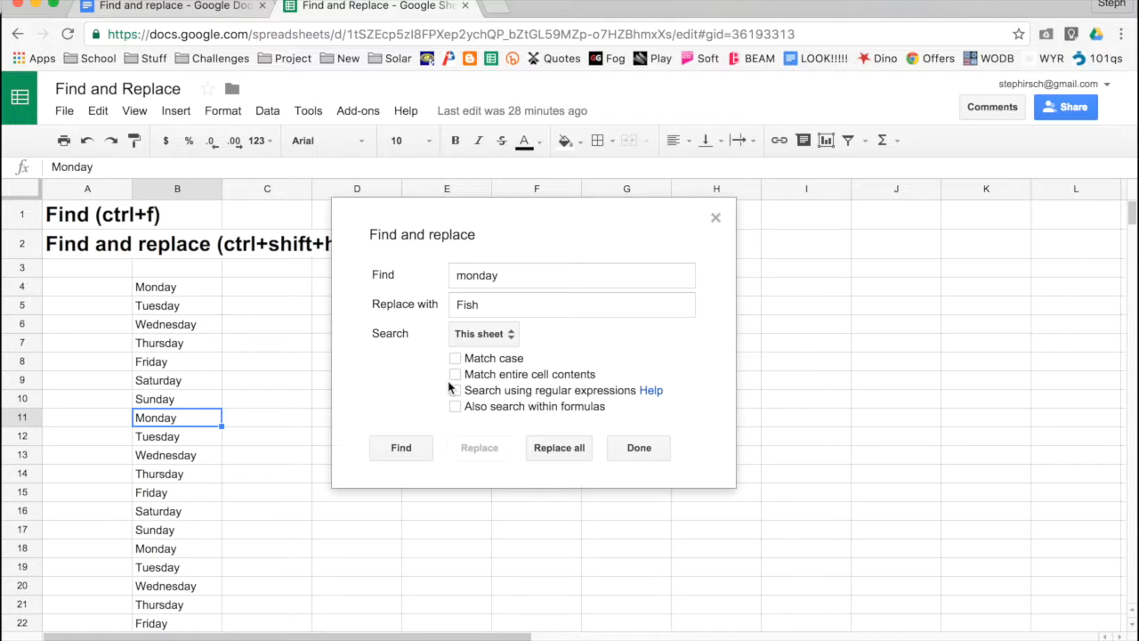
- Open the help article on regular expressions and read the desktop spreadsheet section's explanation of the find and replace options
click(654, 392)
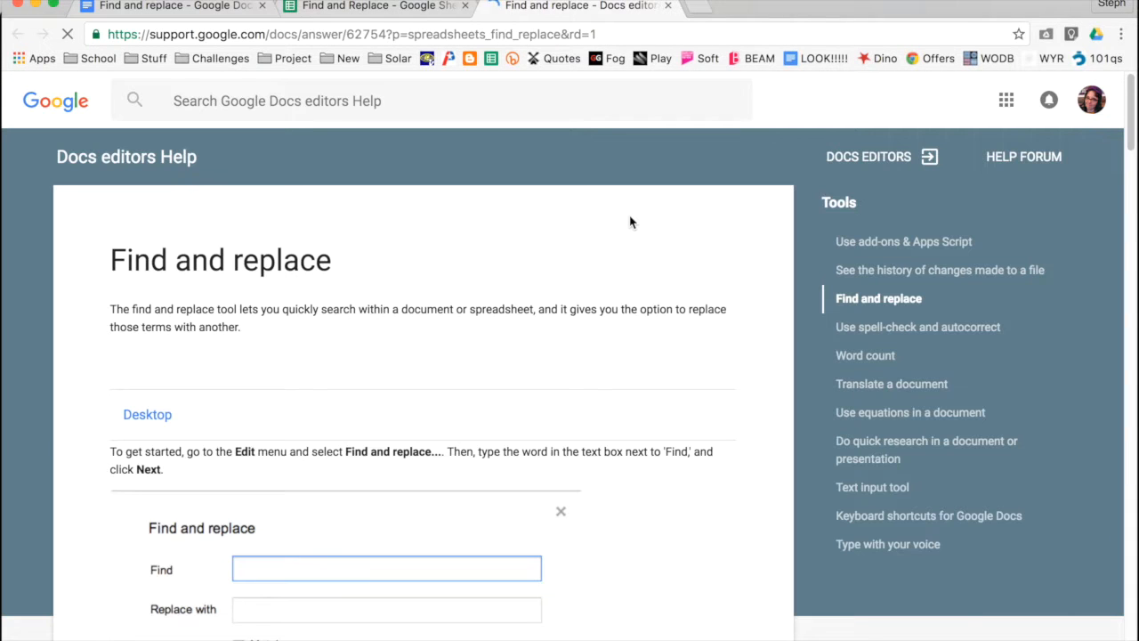
scroll(534, 250, down, 3)
scroll(534, 250, down, 2)
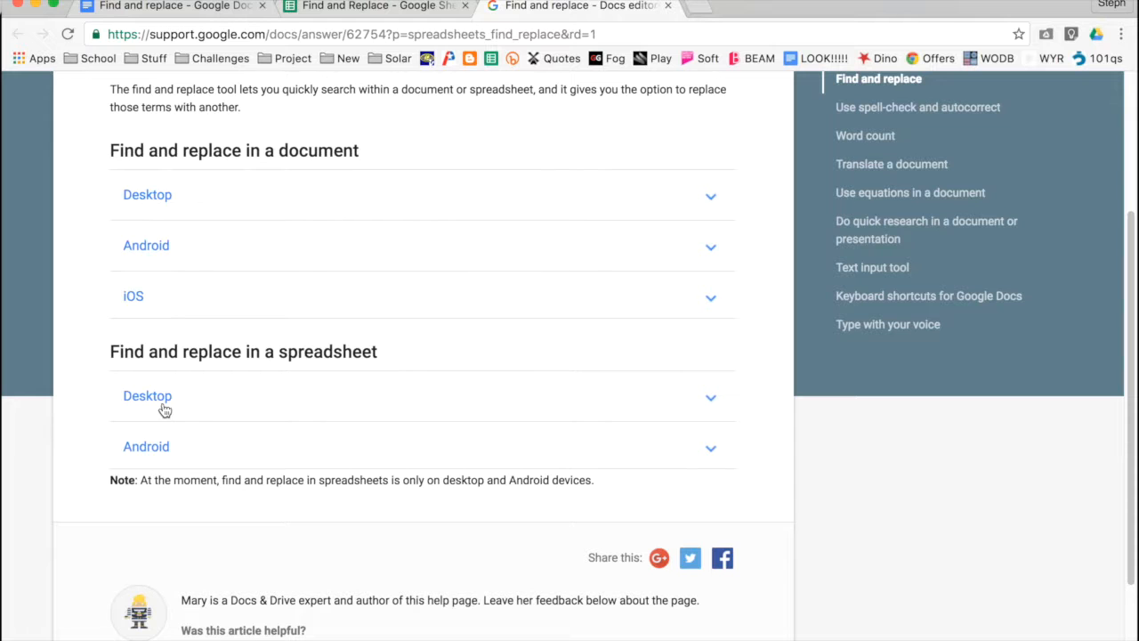
click(165, 397)
scroll(321, 391, down, 3)
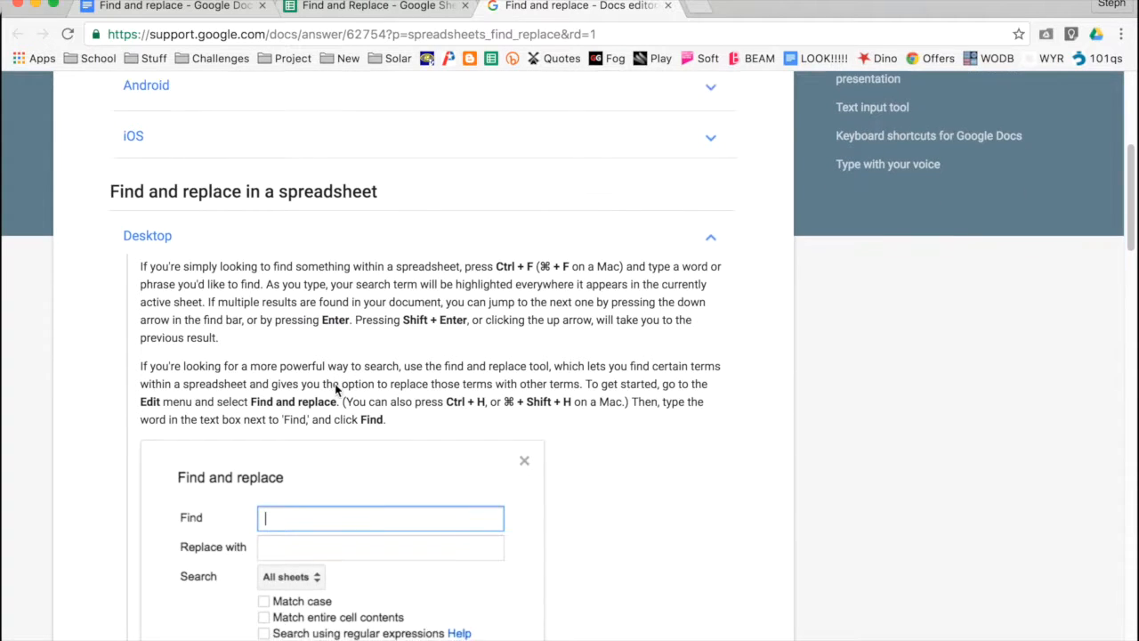
scroll(336, 390, down, 10)
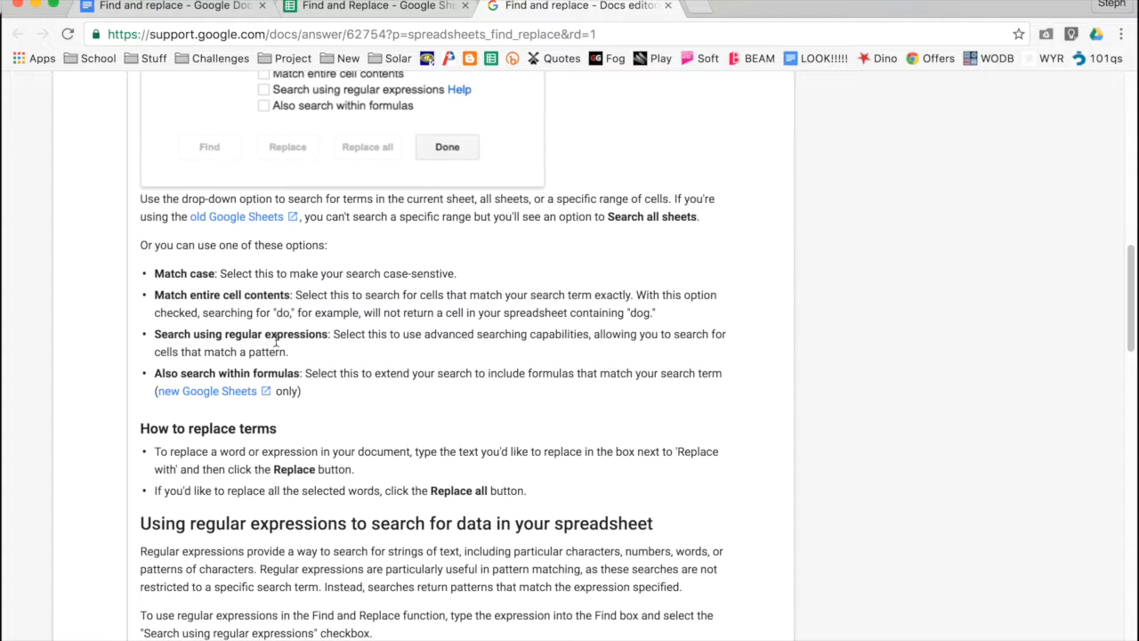
- Switch back to the Find and Replace spreadsheet and step through the matches for "monday" until the search loops around
click(377, 6)
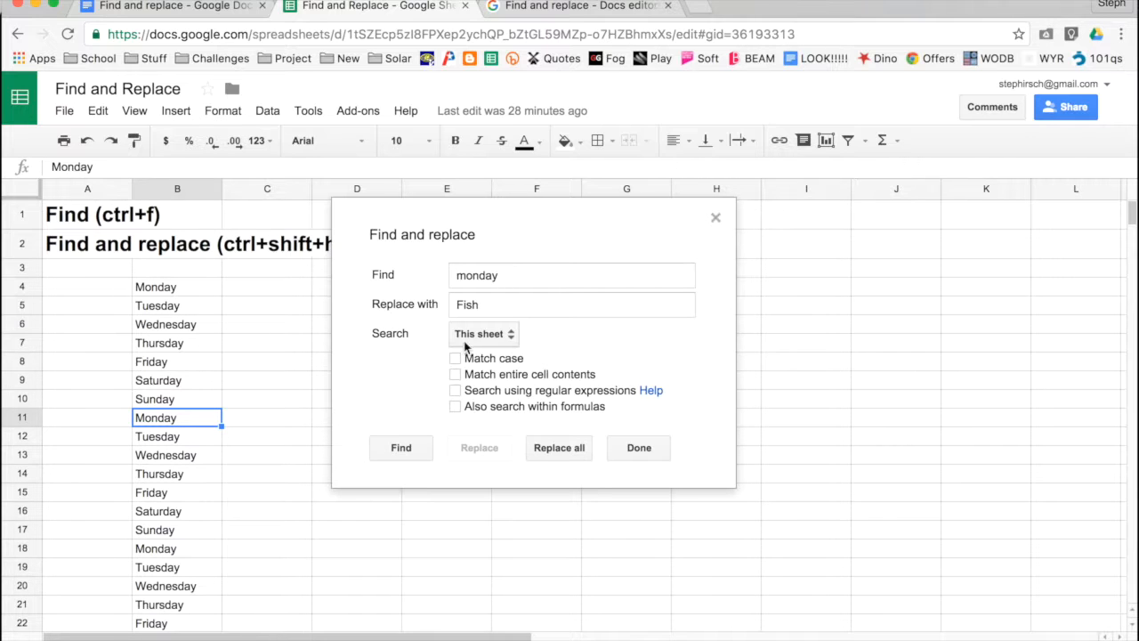
click(404, 450)
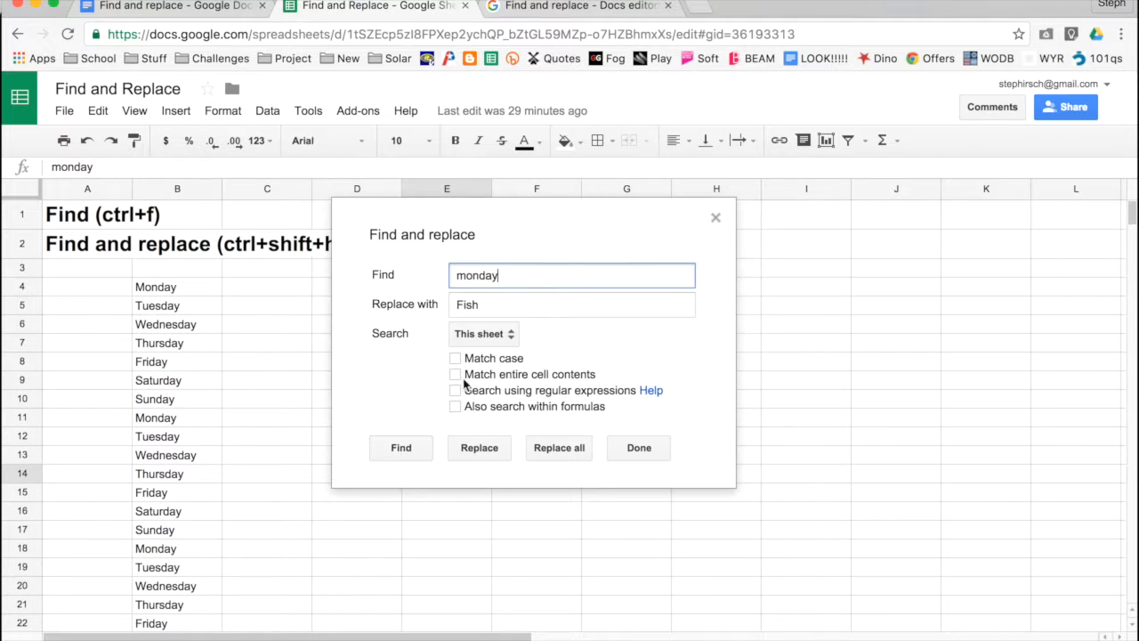
mouse_move(561, 238)
mouse_down()
mouse_move(720, 294)
mouse_move(561, 223)
mouse_up()
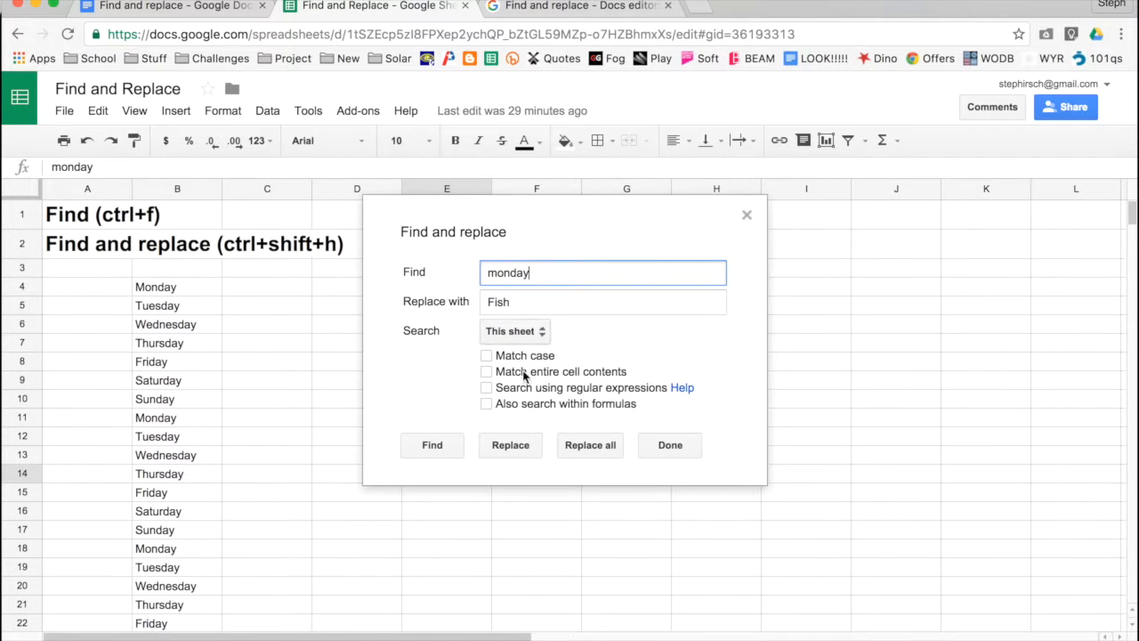
click(432, 446)
click(432, 446)
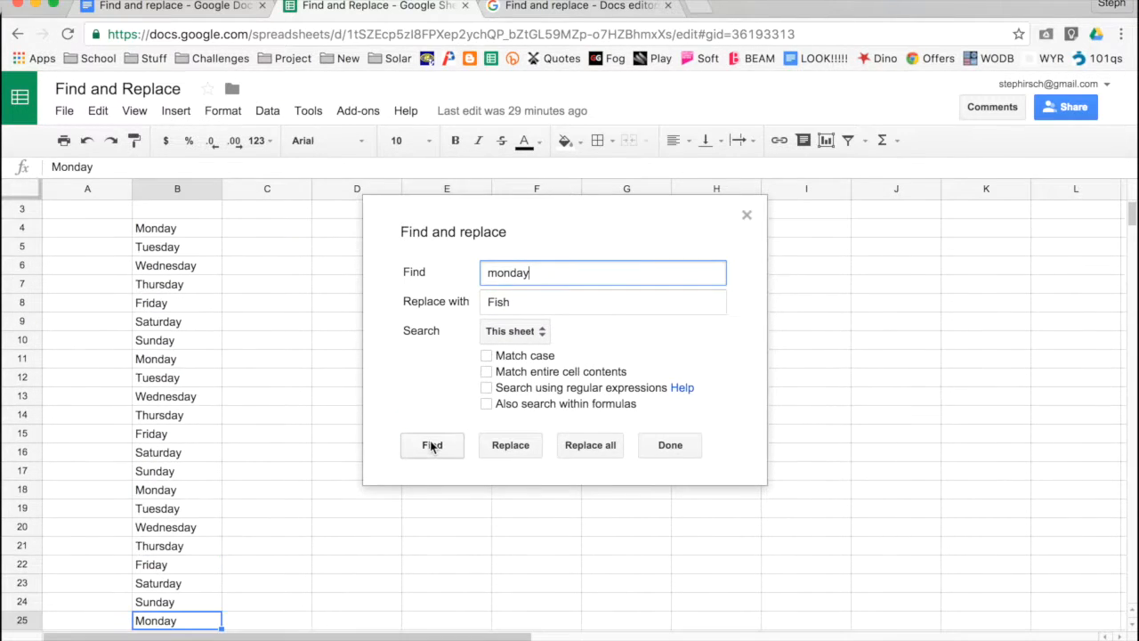
click(431, 445)
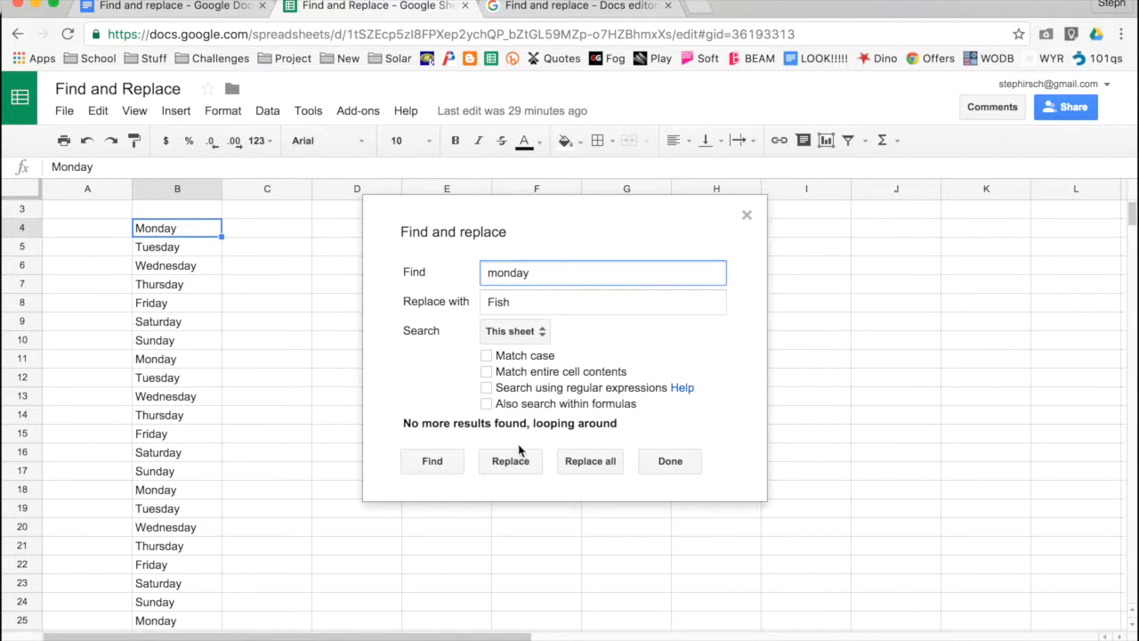
- Turn on Match case, replace all lowercase "monday" entries with "Fish", and close Find and replace
click(525, 357)
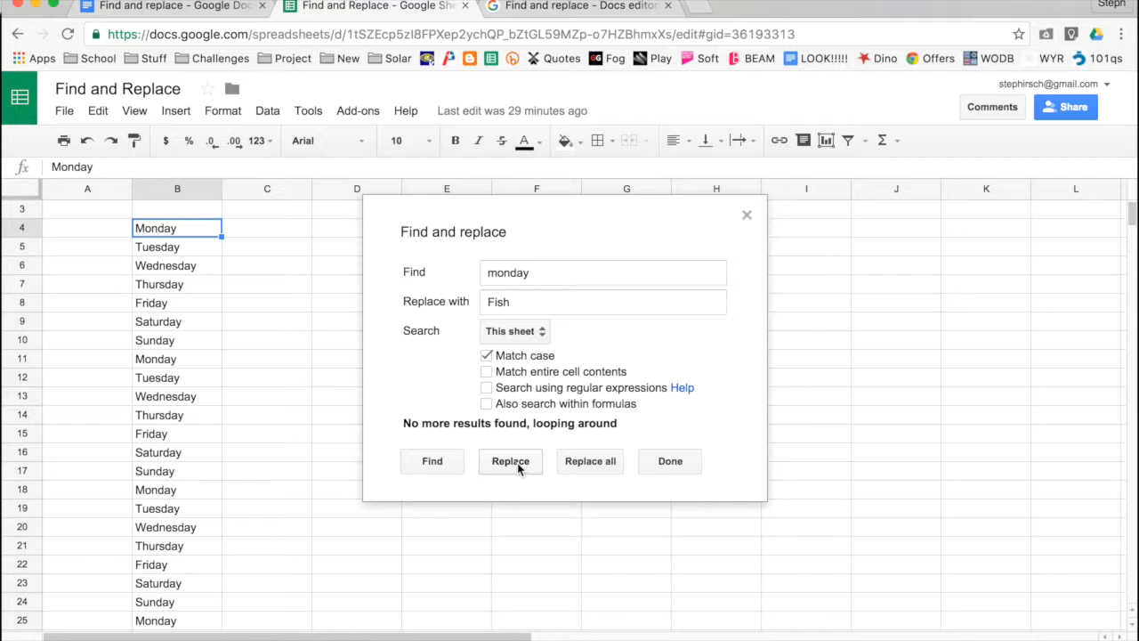
click(588, 467)
click(670, 461)
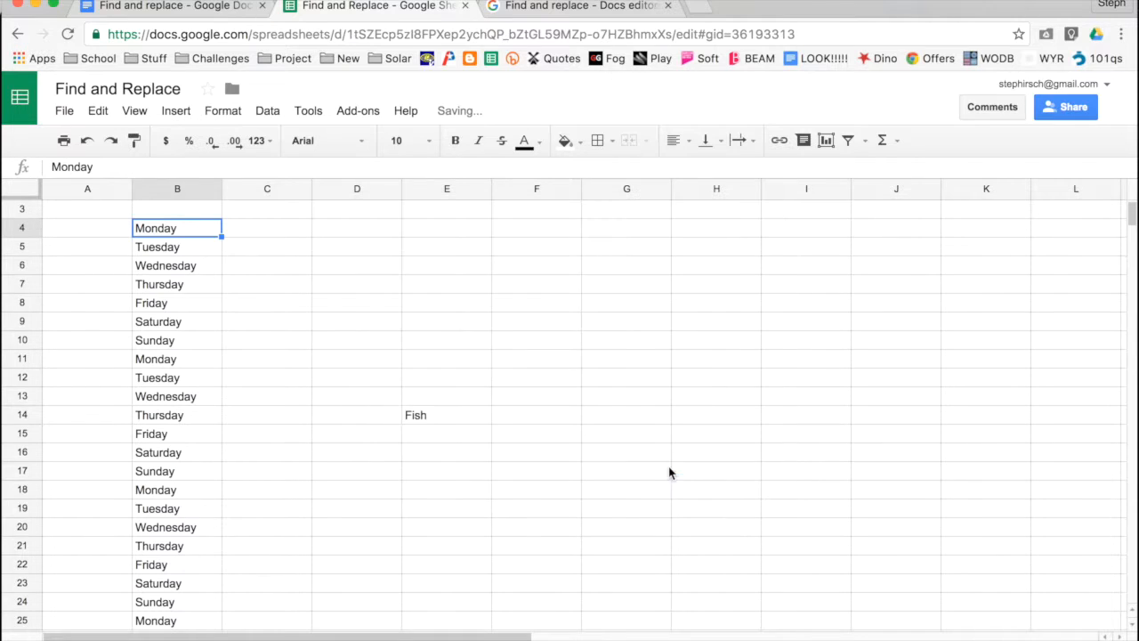
- Check the replaced text in cell E14 against the capitalised day names in column B
scroll(486, 504, up, 3)
click(434, 475)
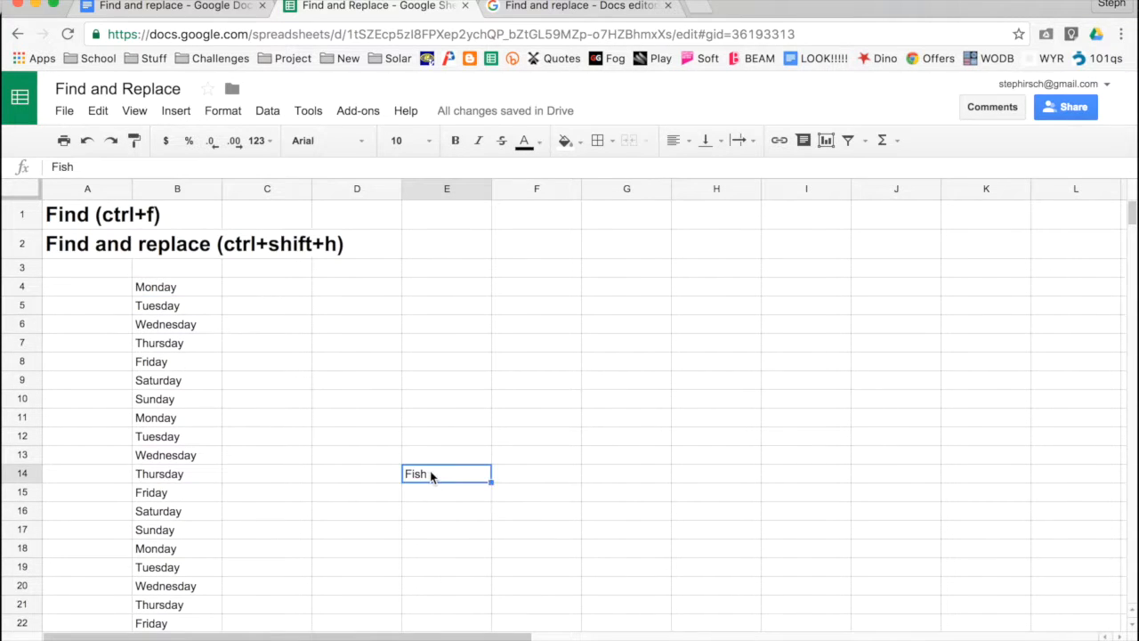
click(442, 438)
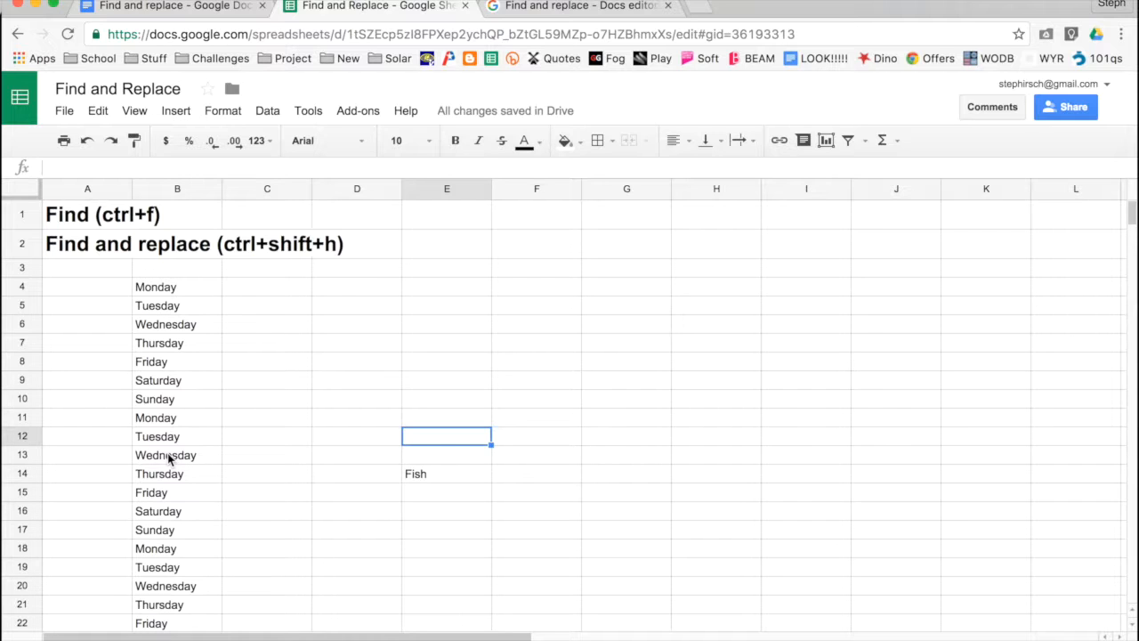
- Find "Monday" and replace all its occurrences with "ball" in This sheet only, closing Find and replace when finished
key(ctrl+f)
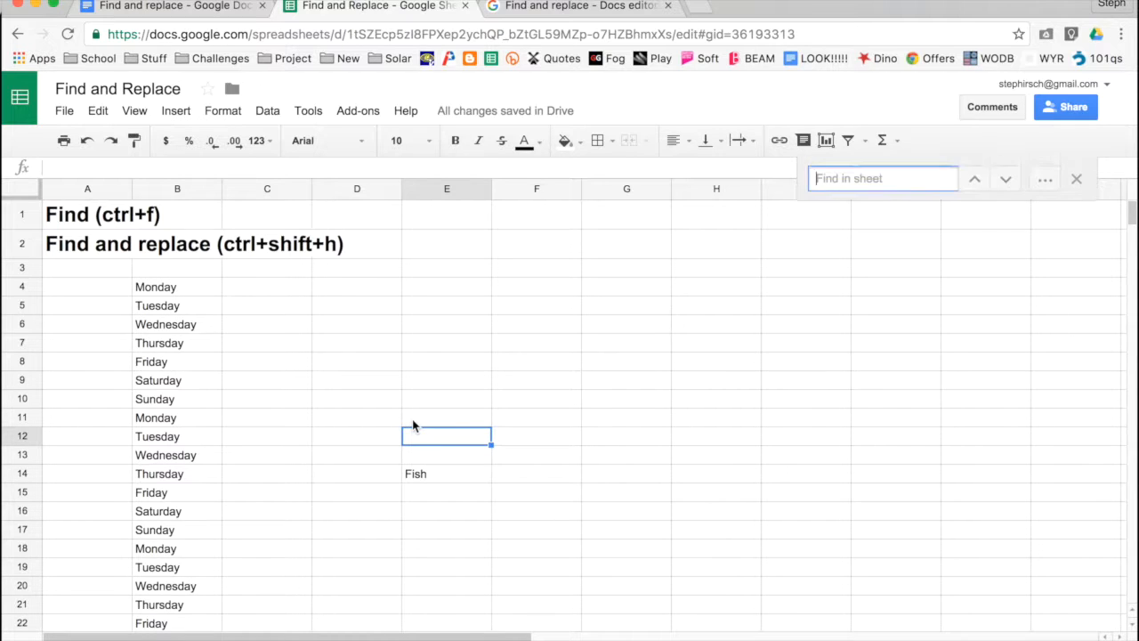
text(Monday)
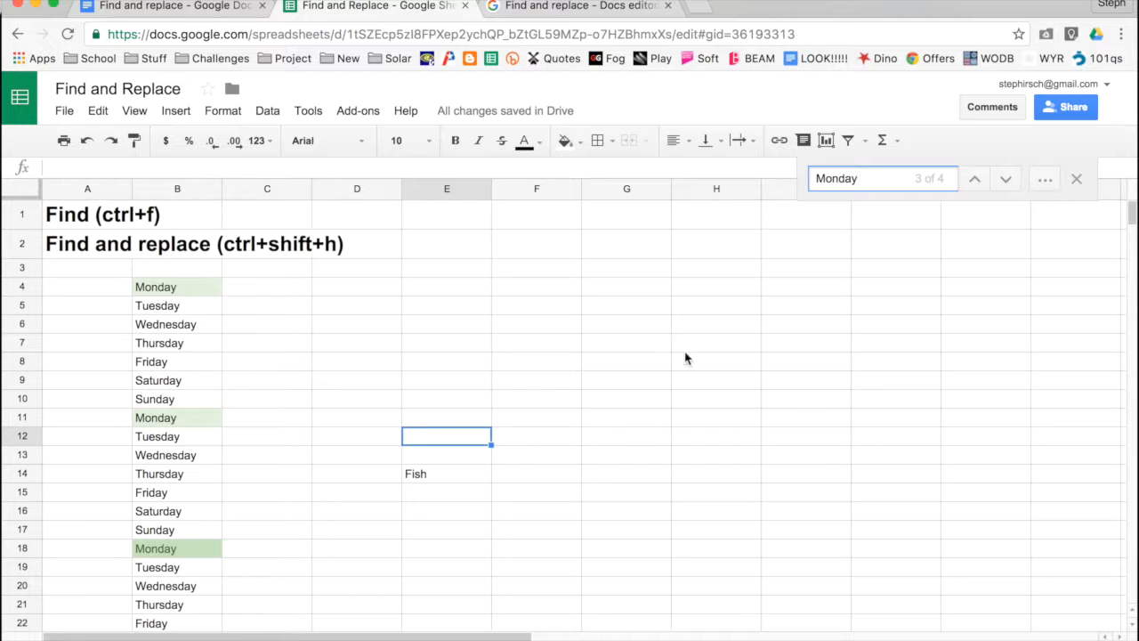
click(1045, 179)
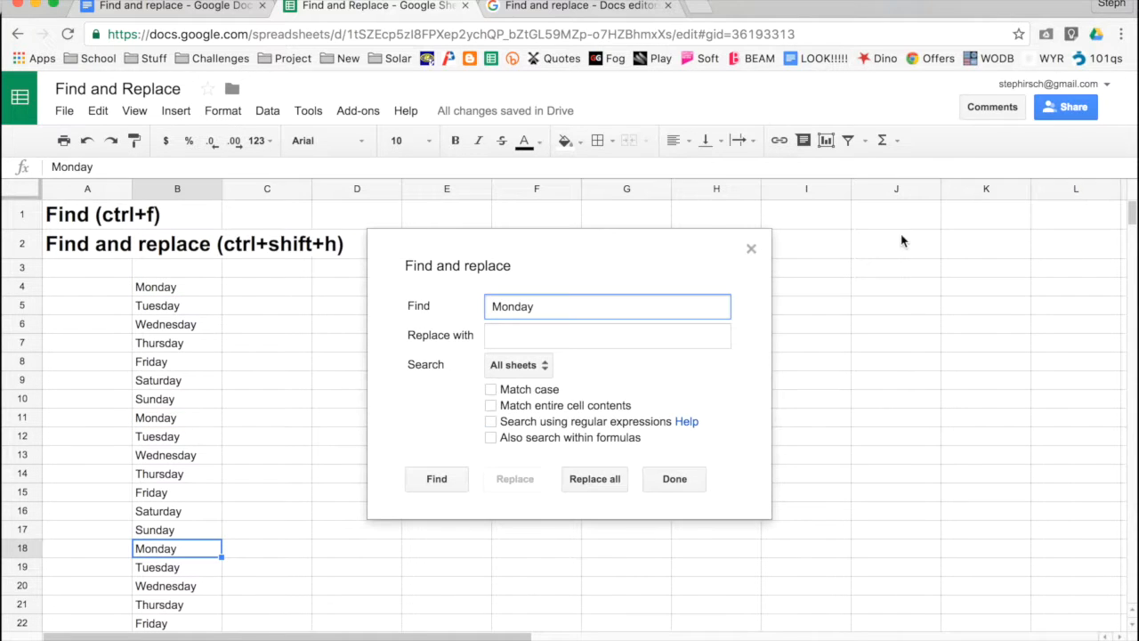
click(521, 338)
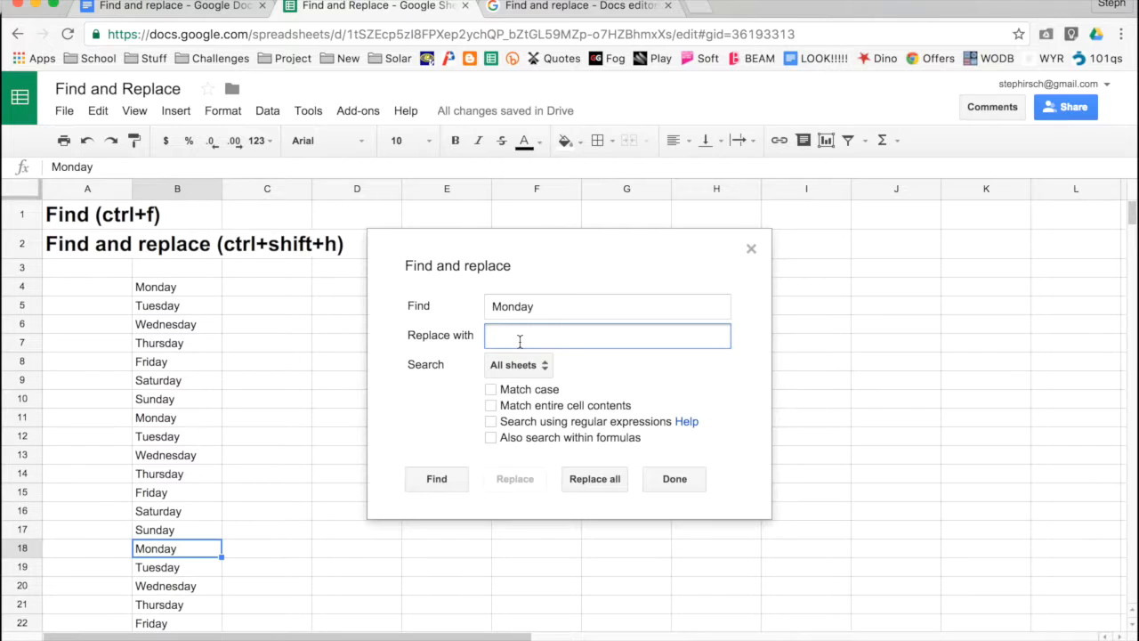
text(ball)
click(526, 366)
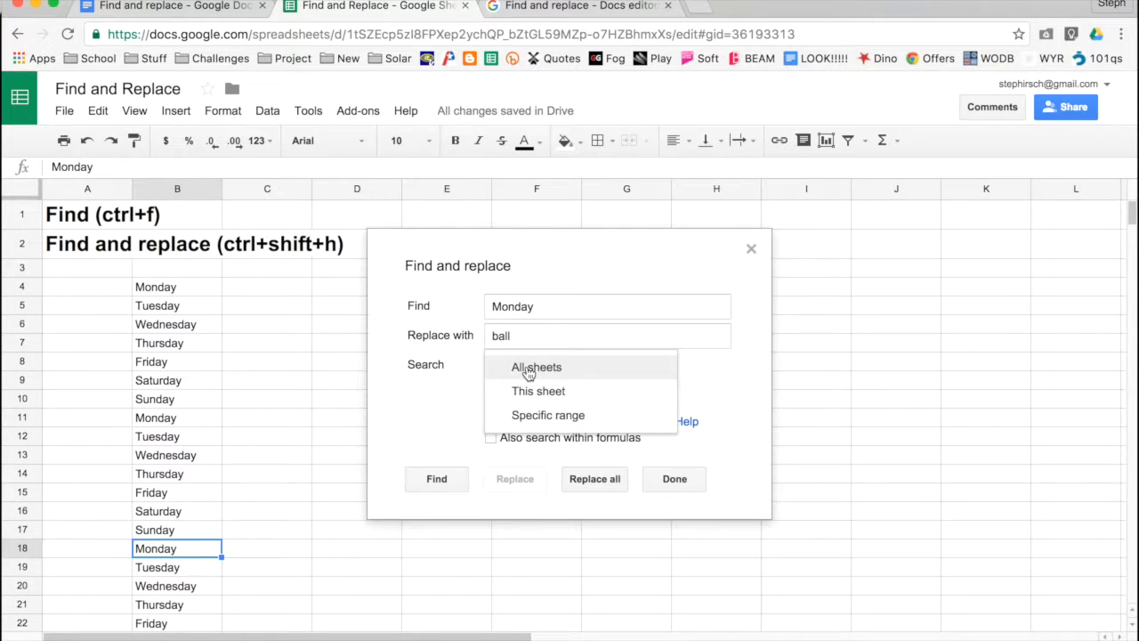
click(523, 392)
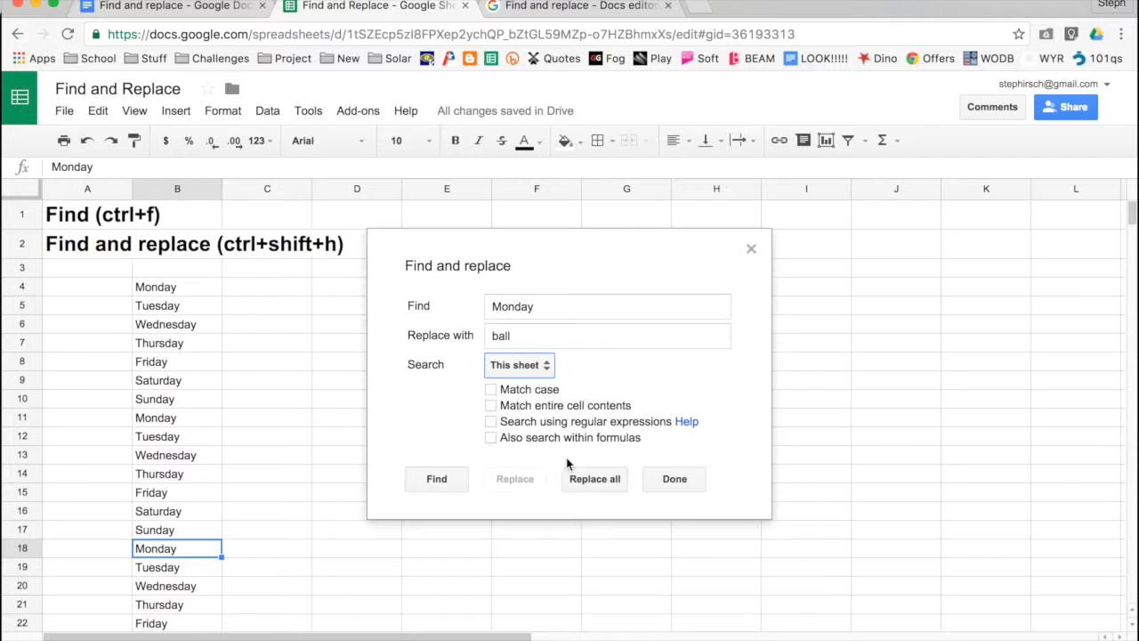
click(601, 488)
click(674, 498)
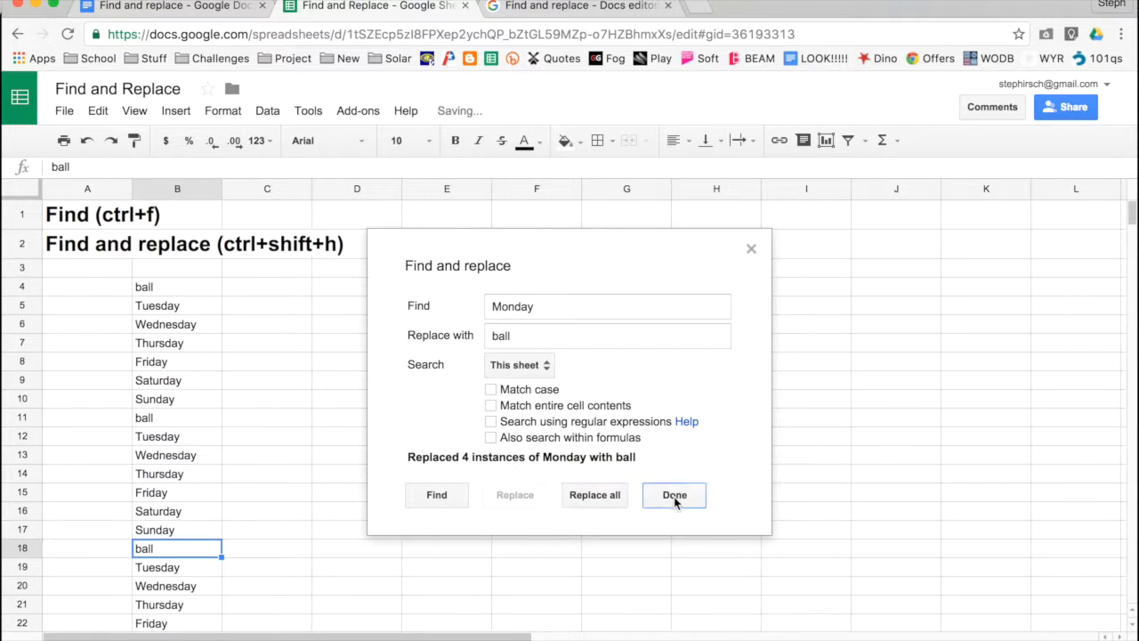
- Check the replaced cells B4, B11, B18 and B25 down the list of days in column B
click(201, 294)
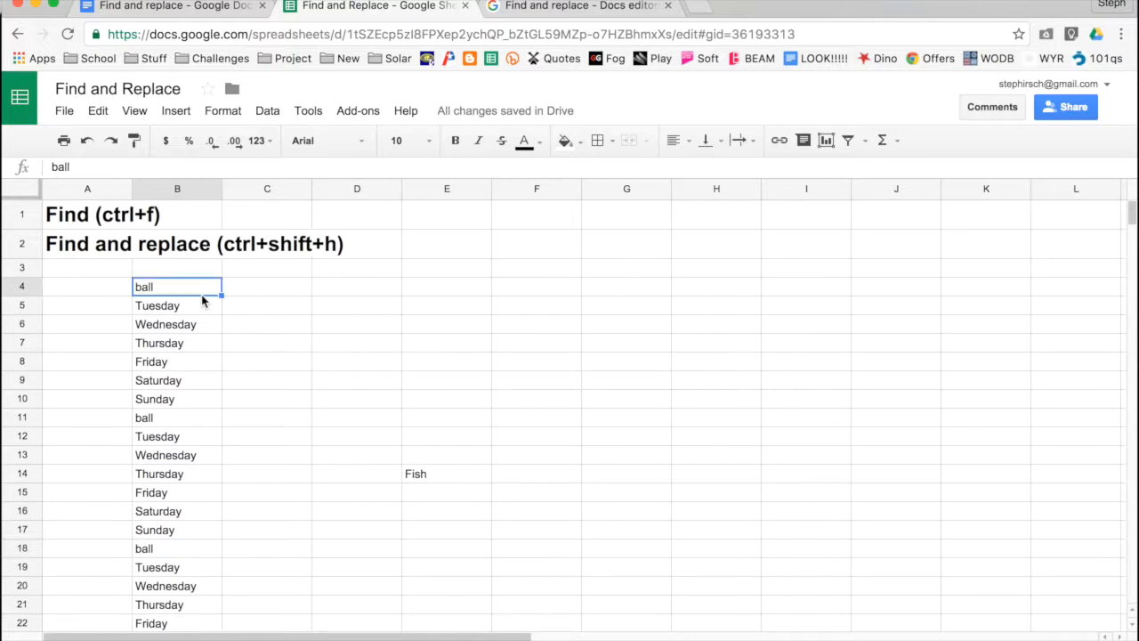
click(194, 428)
click(179, 551)
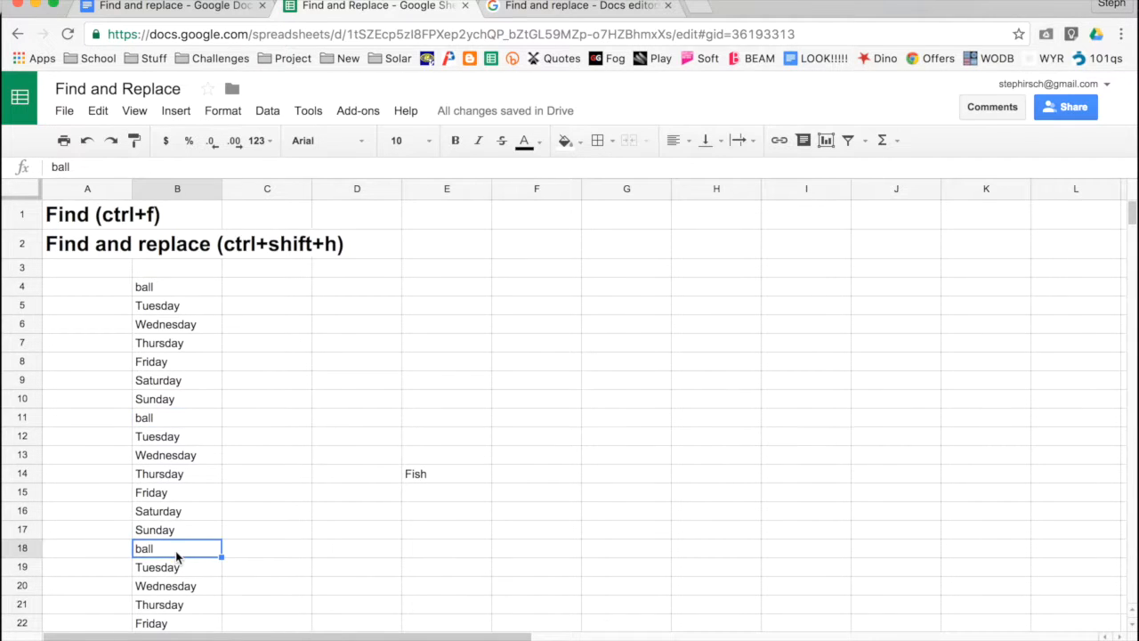
scroll(177, 556, down, 3)
click(171, 569)
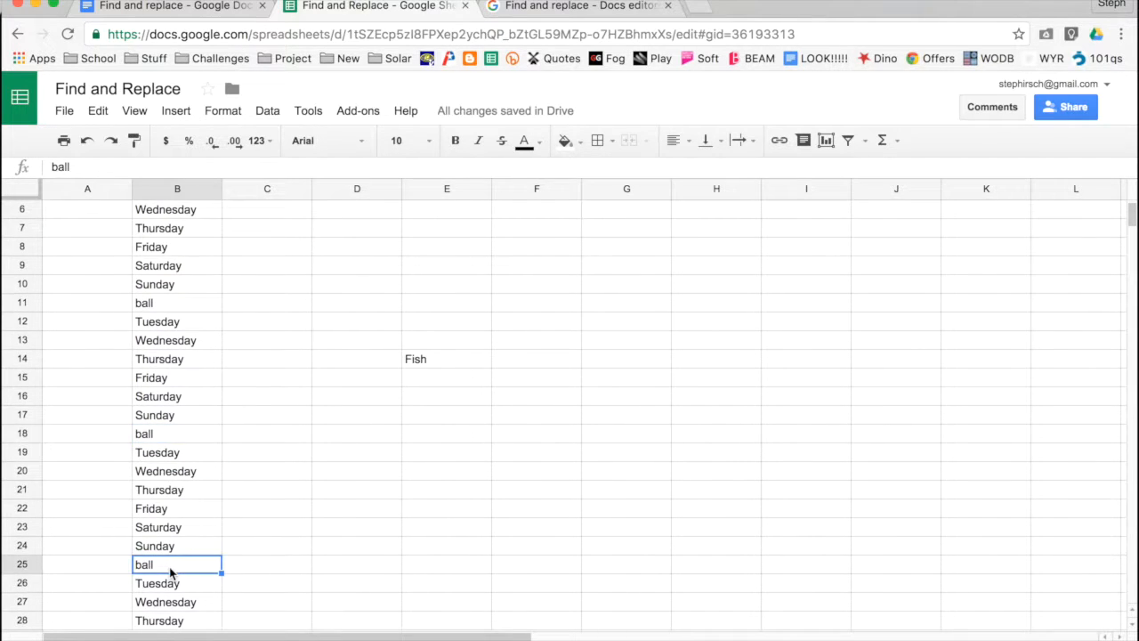
scroll(170, 573, down, 3)
scroll(347, 330, up, 1)
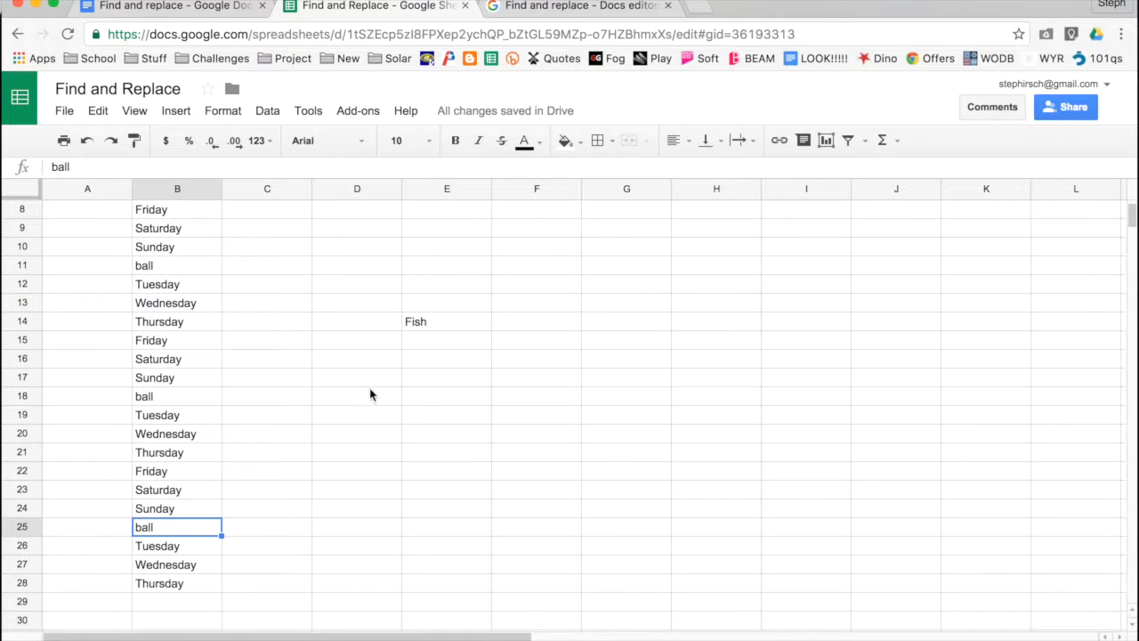
- Switch to the next sheet and look over the day names in column B and the "Monday morning" text in cell E5
key(ctrl+shift+Page_Down)
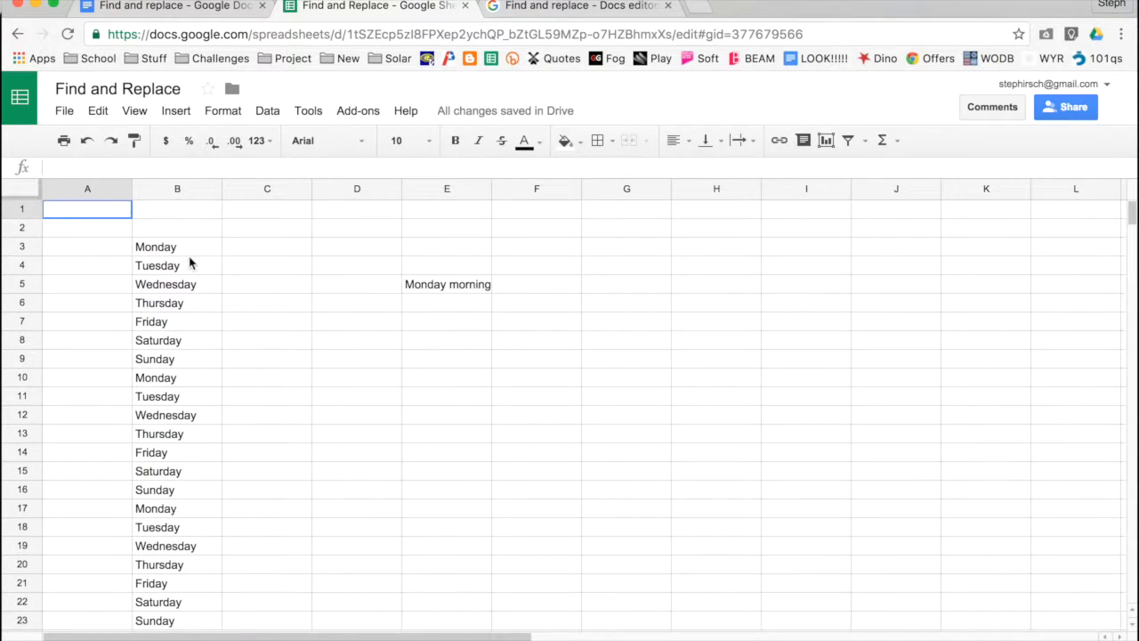
click(190, 264)
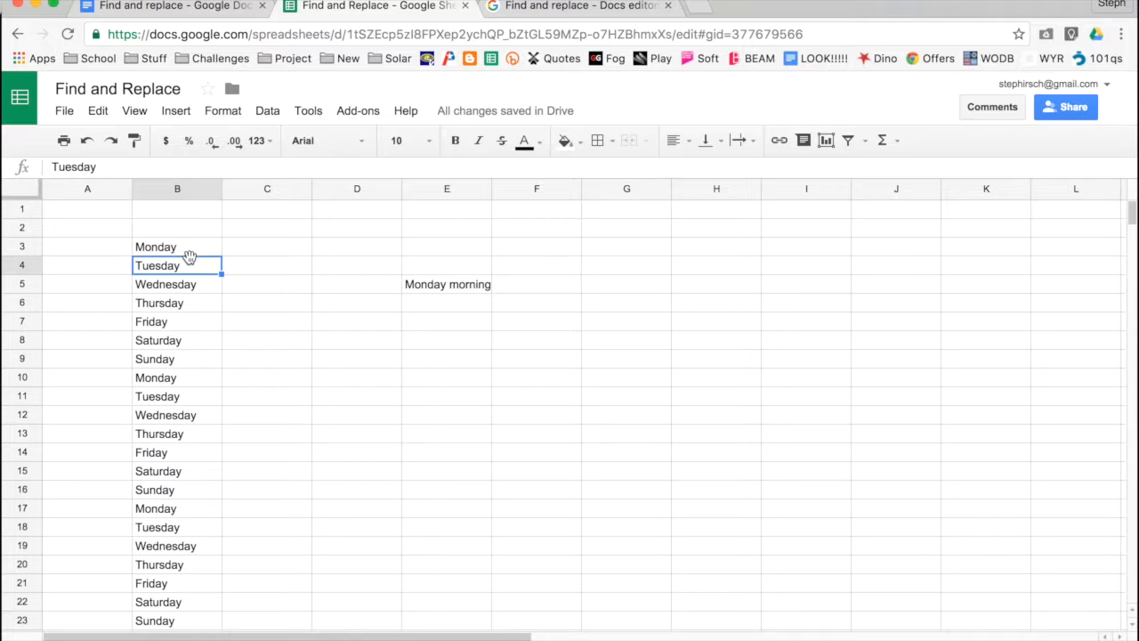
click(188, 250)
click(185, 400)
click(186, 459)
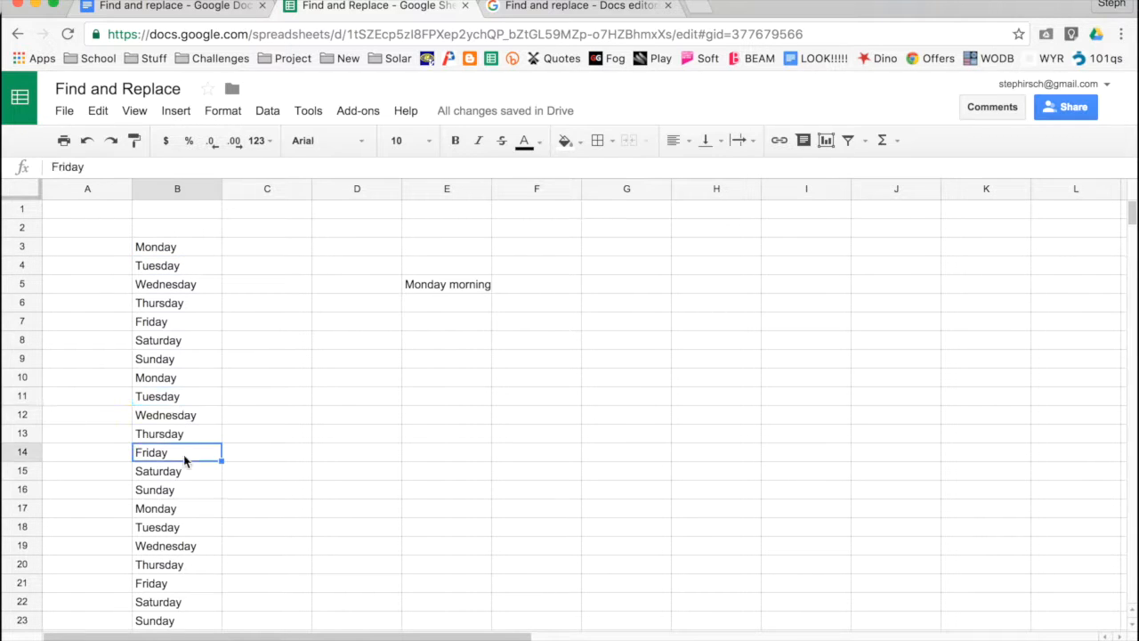
click(178, 520)
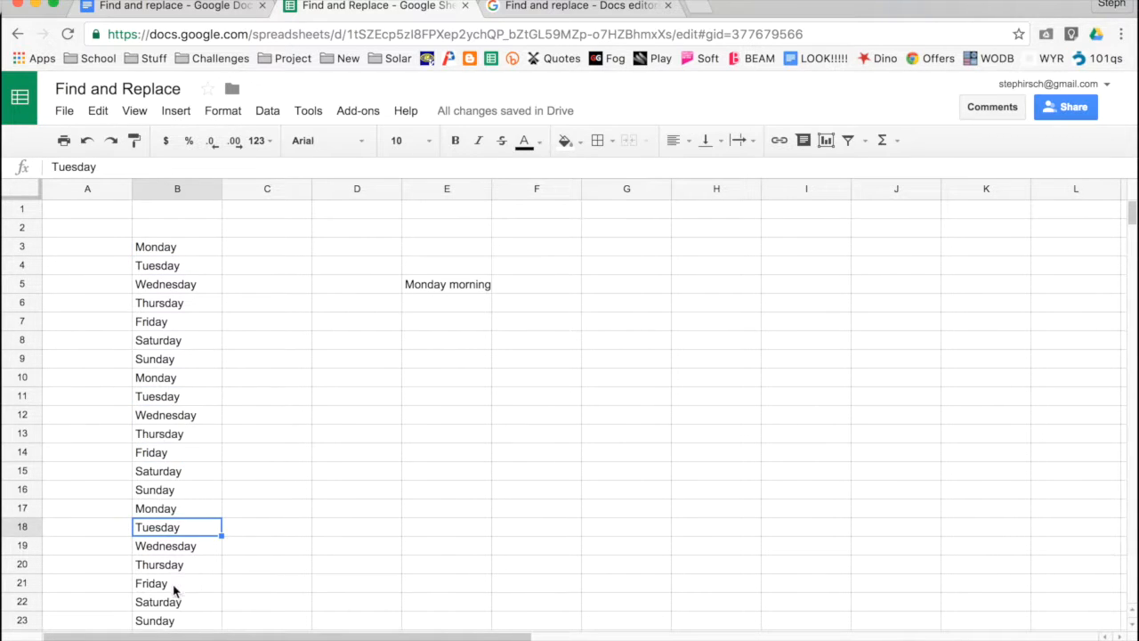
click(421, 298)
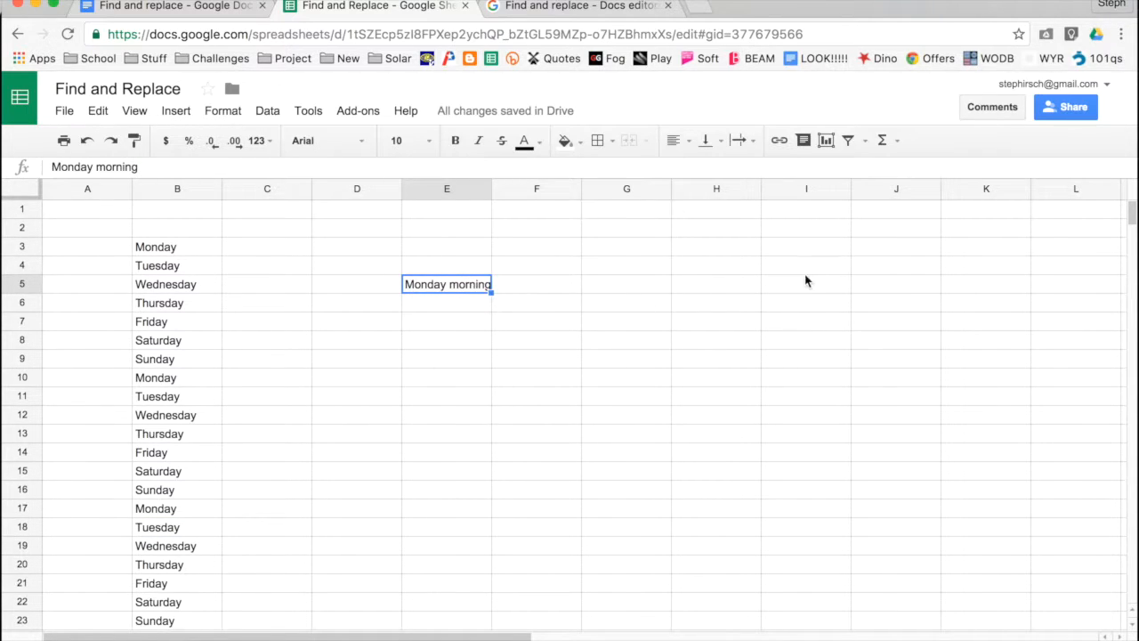
- Find "Monday" in the sheet and step through its matches, including the one in cell E5
click(859, 322)
key(ctrl+f)
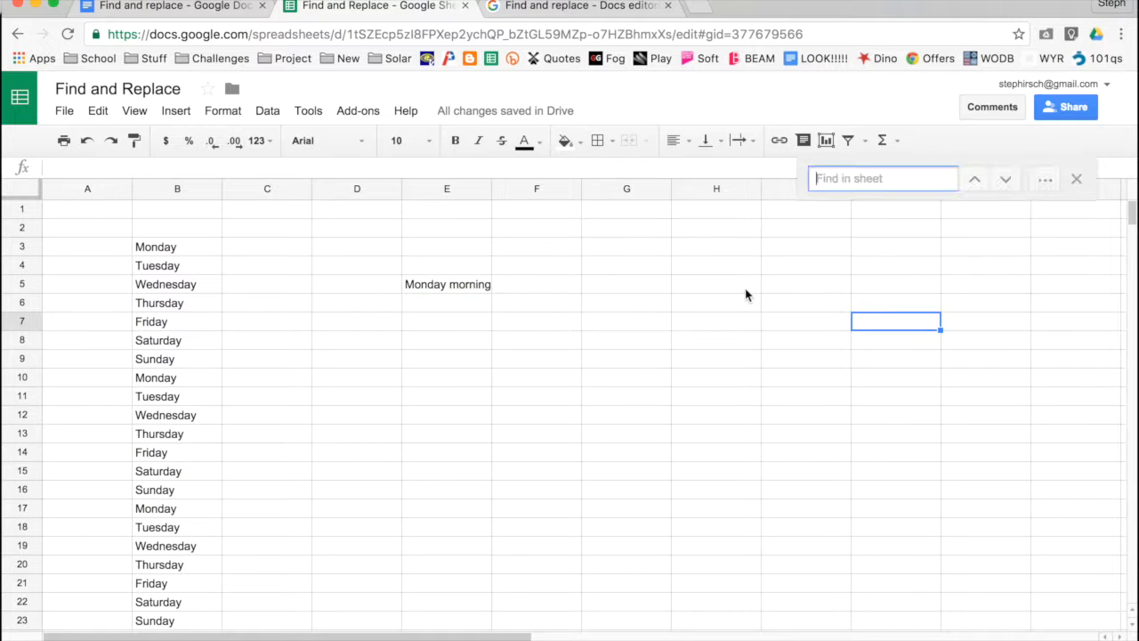
text(Monday)
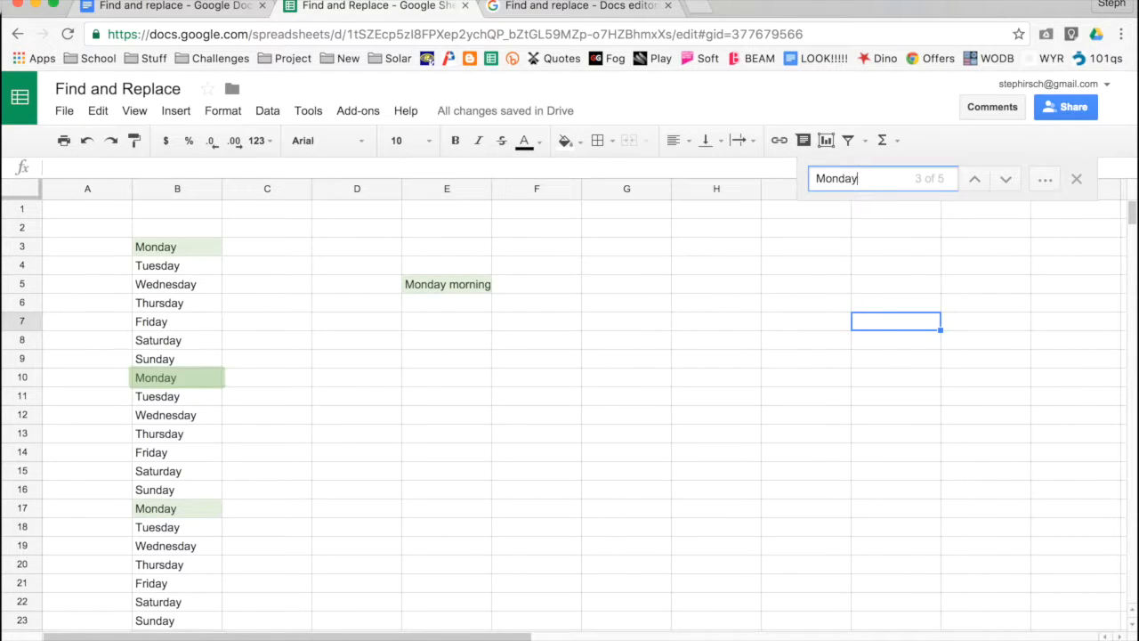
click(1005, 180)
click(1005, 181)
click(1005, 180)
click(1004, 181)
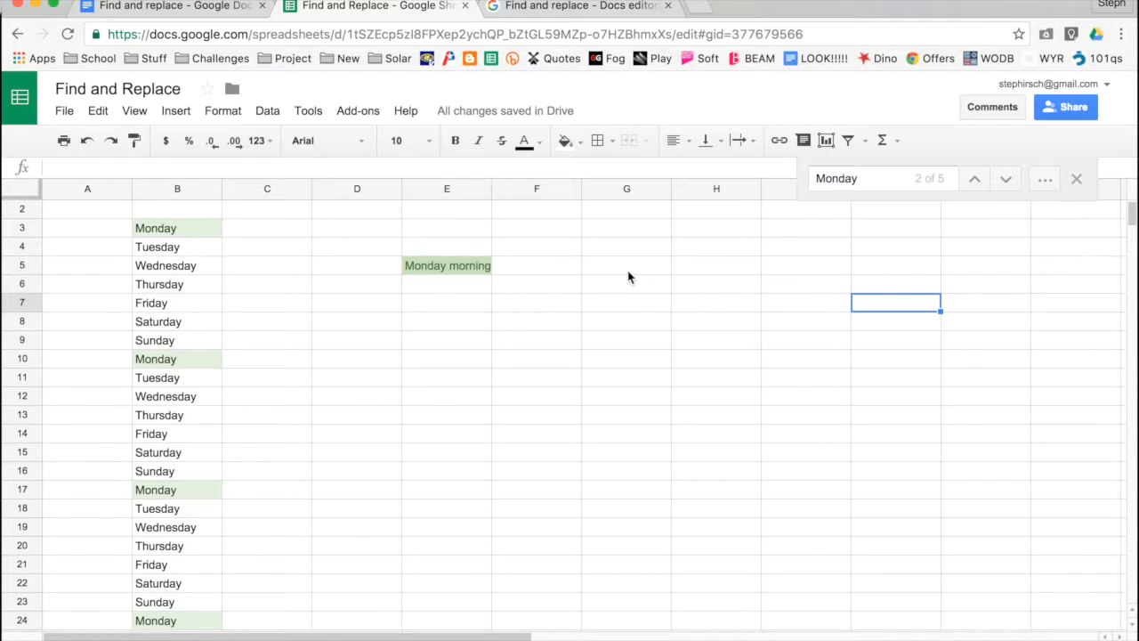
scroll(628, 276, up, 1)
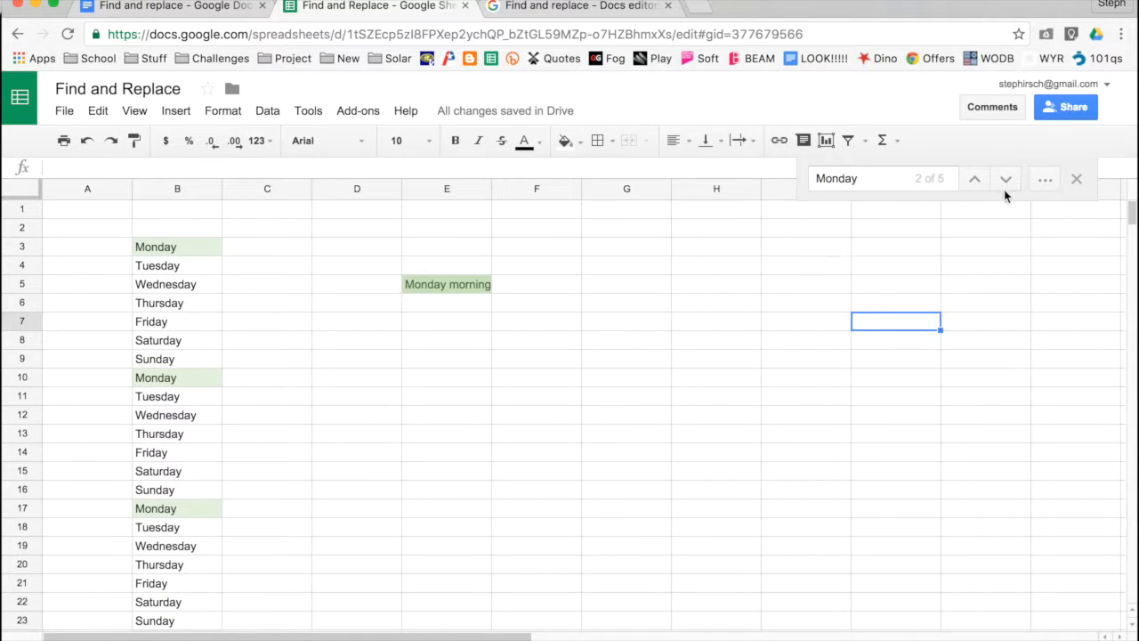
- Replace all occurrences of "Monday" with "dog" in This sheet only, leaving Match entire cell contents off
click(1045, 179)
click(556, 334)
text(dog)
drag(652, 268, 791, 270)
click(719, 374)
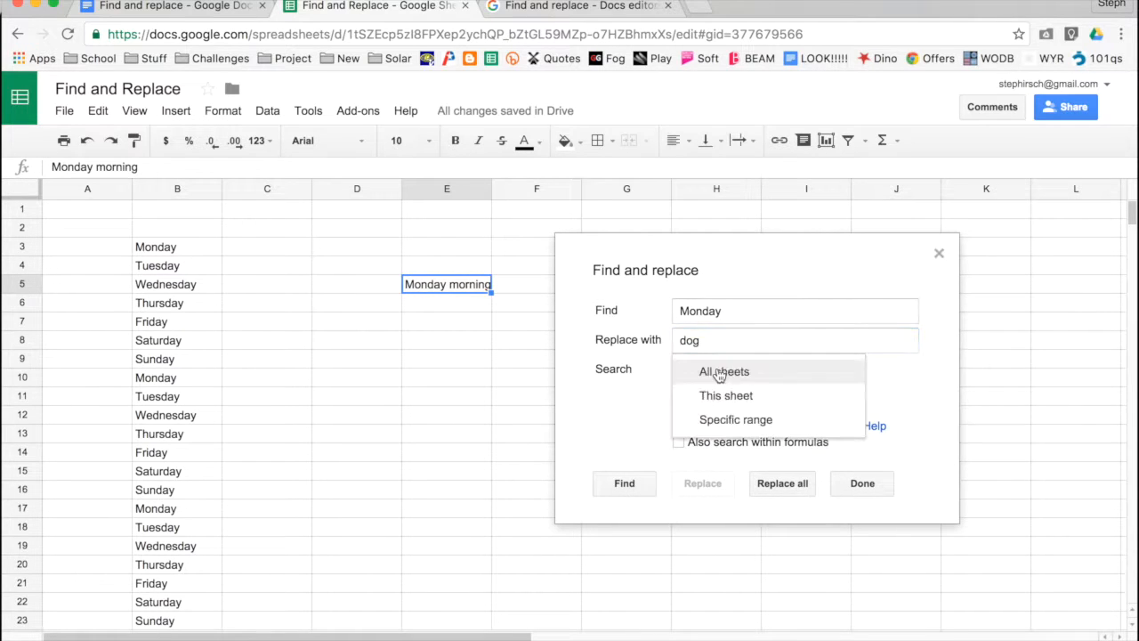
click(719, 396)
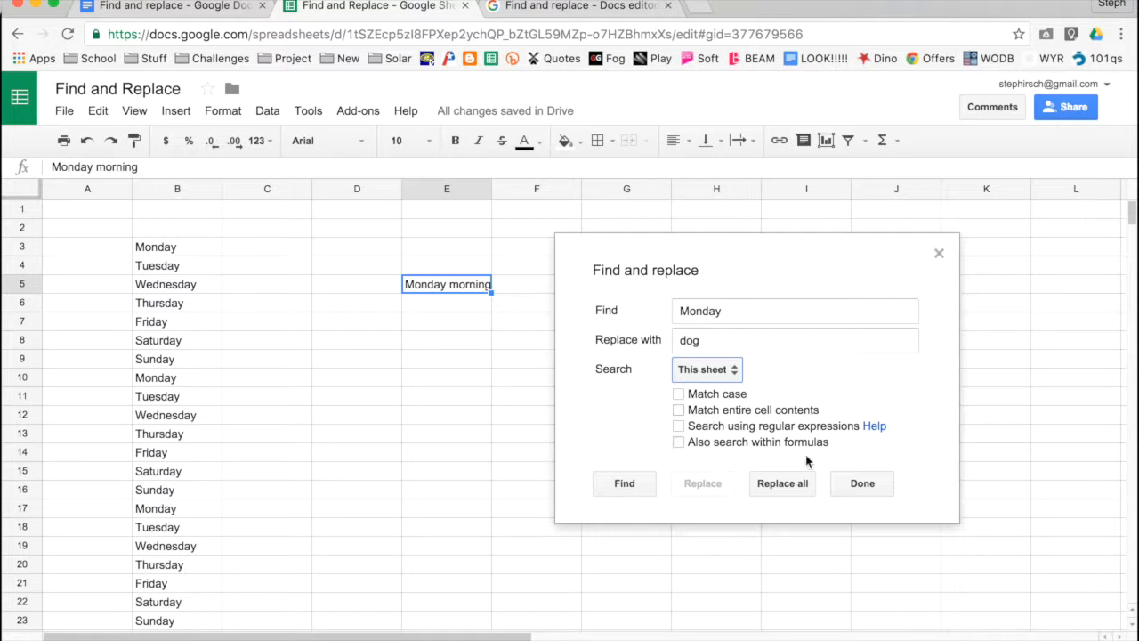
click(798, 487)
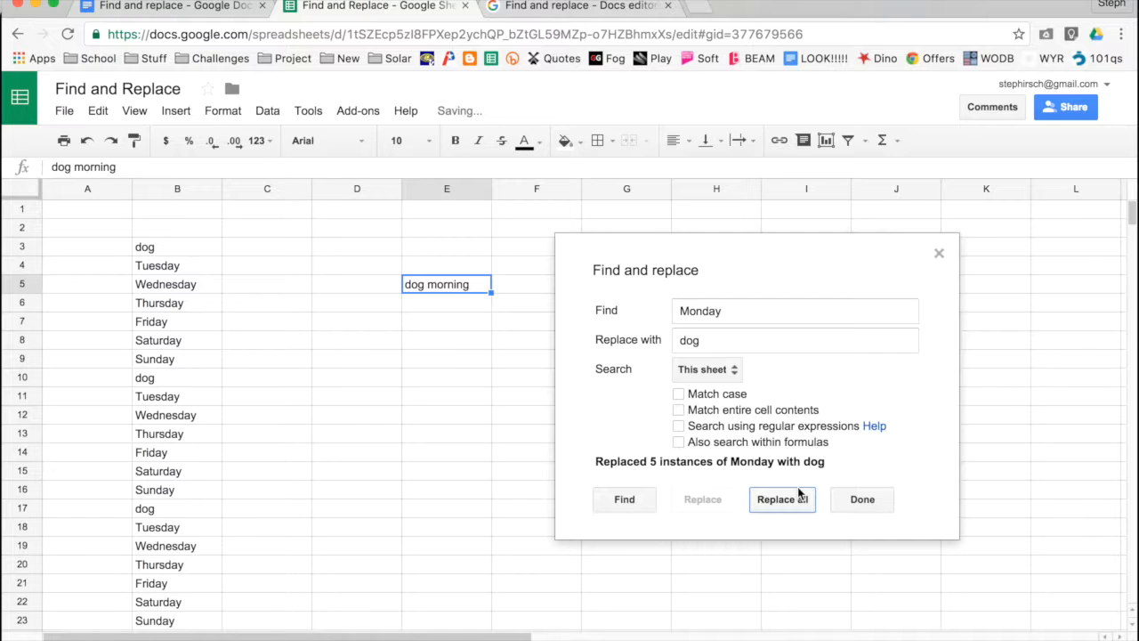
- Close Find and replace and undo the last replacement of "Monday" with "dog"
key(BackSpace)
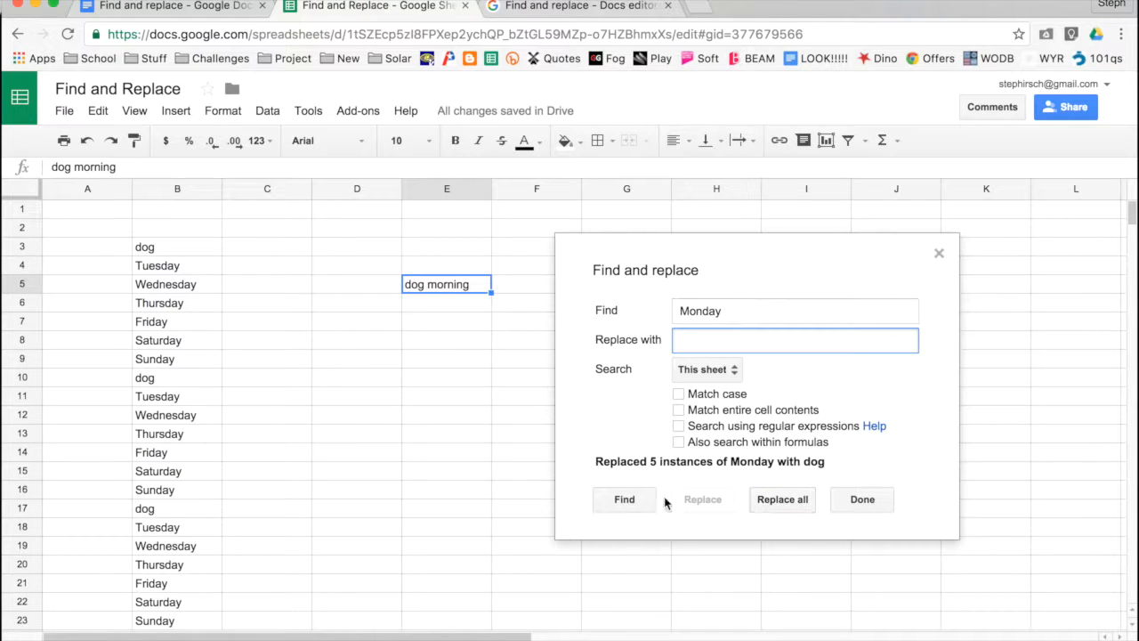
click(939, 254)
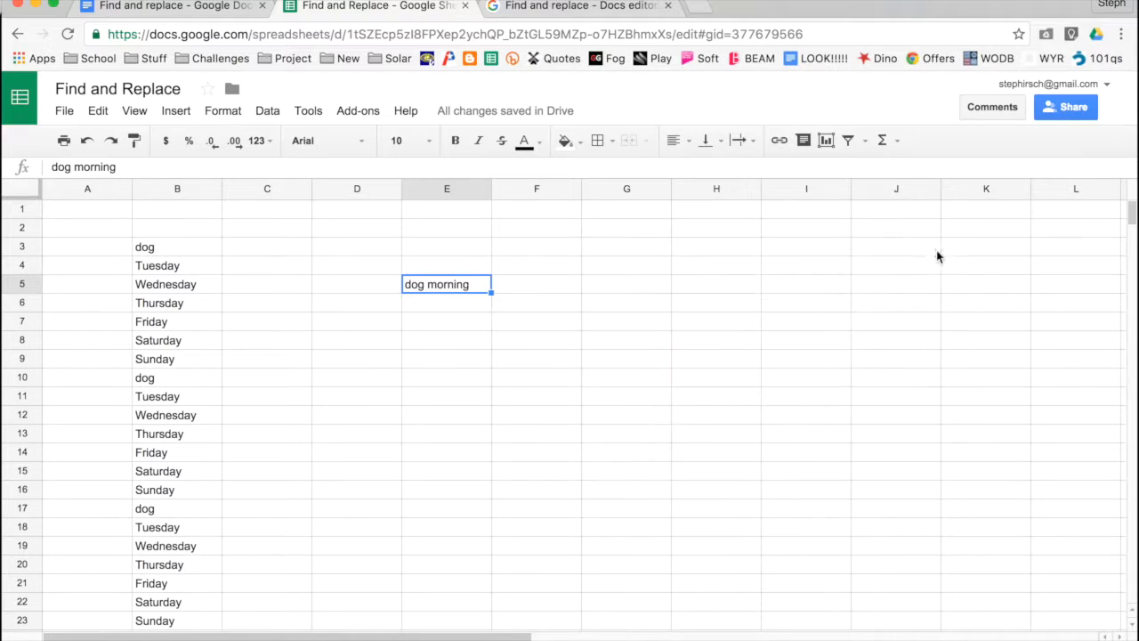
click(804, 326)
key(super+z)
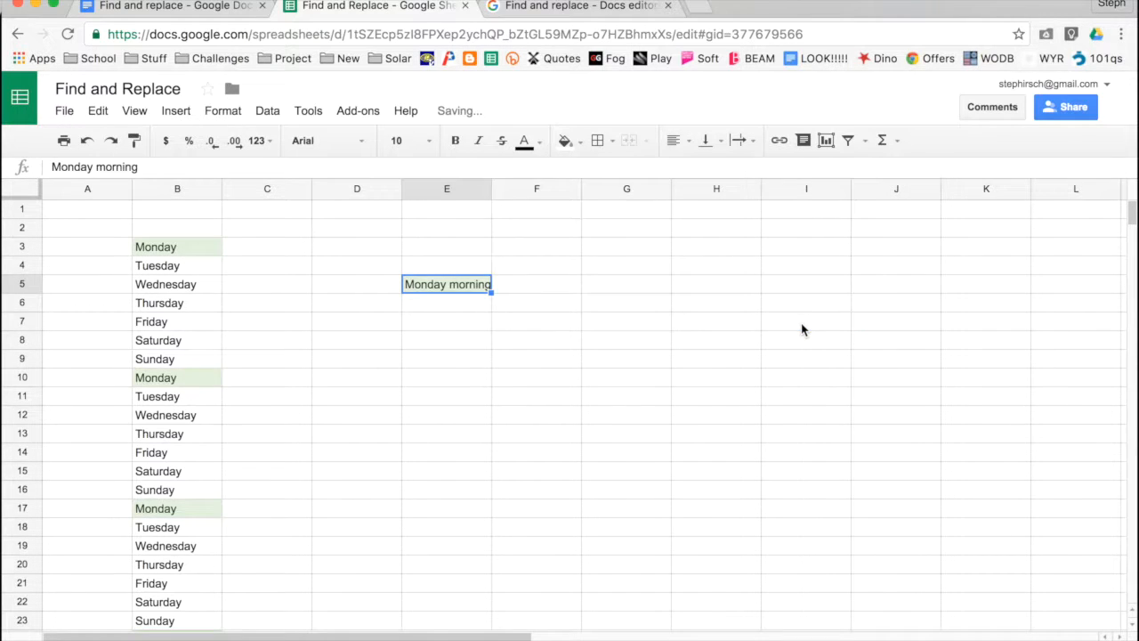
- Find "Monday" again and set "dog" as its replacement in Find and replace, moving the dialog clear of the data
click(649, 340)
key(super+f)
text(Monday)
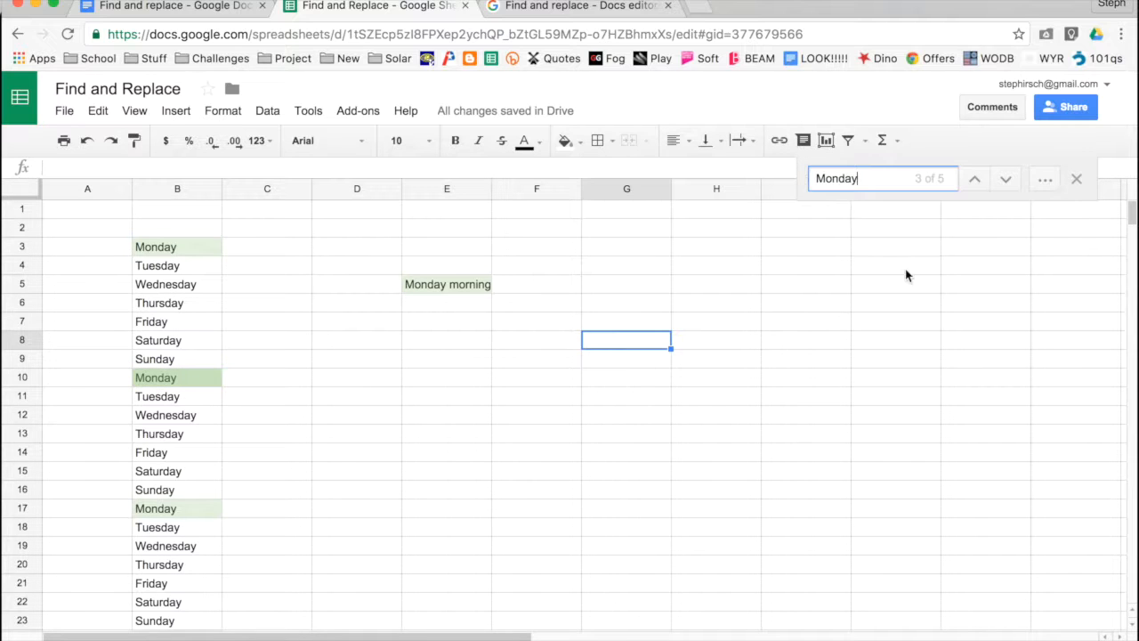
click(1044, 179)
click(660, 336)
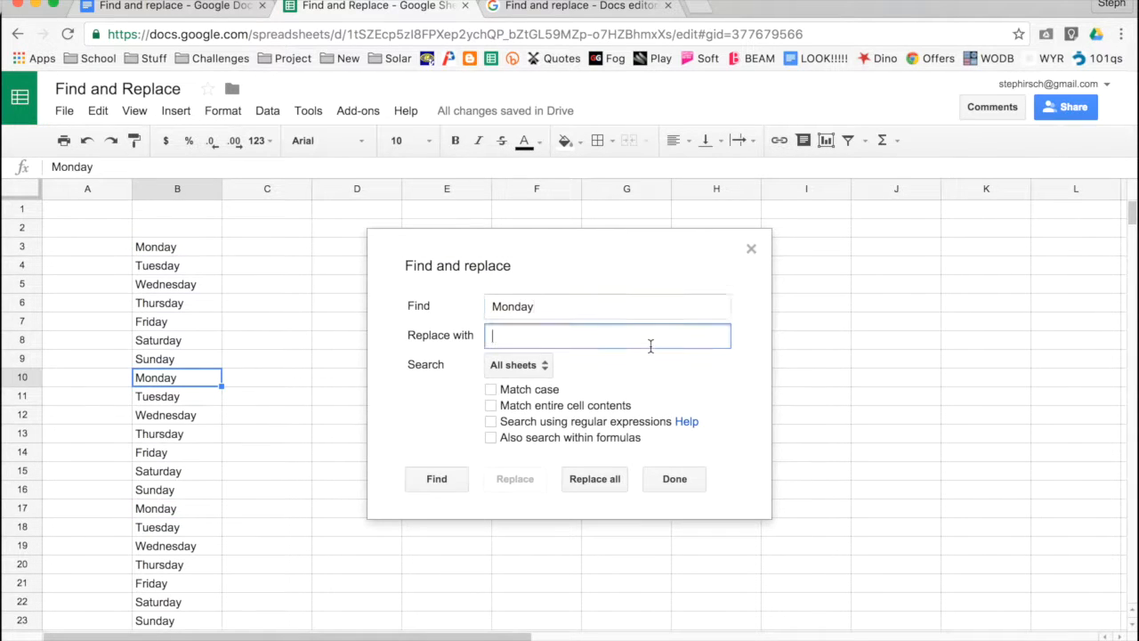
text(dog)
drag(613, 257, 781, 247)
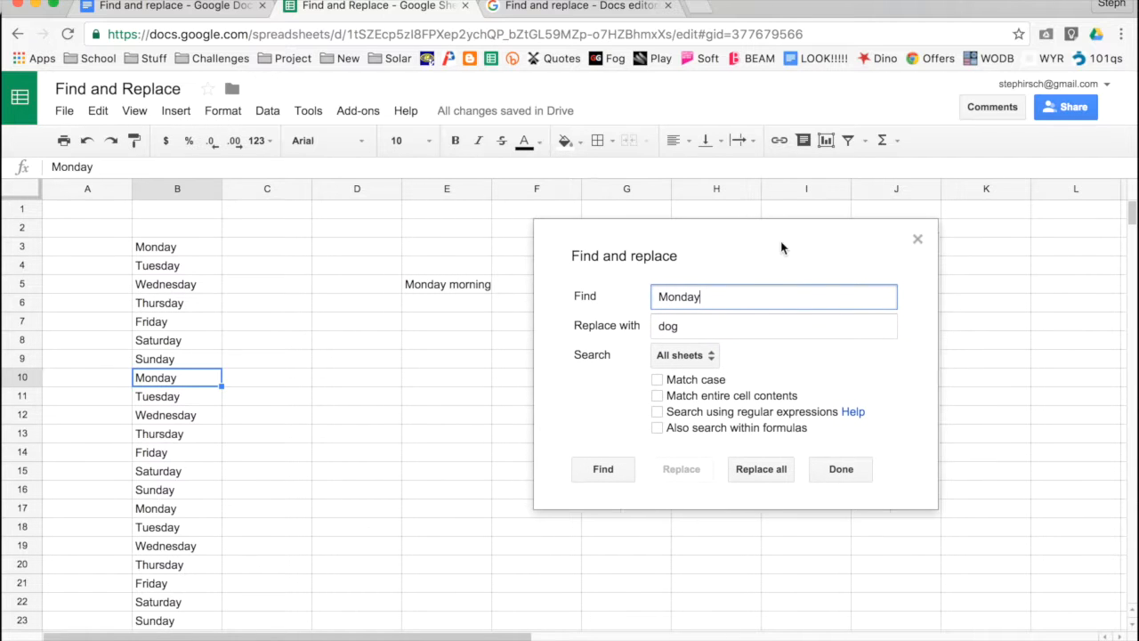
- Limit the search to This sheet with Match entire cell contents on, replace all matches, and close Find and replace
click(683, 354)
click(693, 383)
click(704, 403)
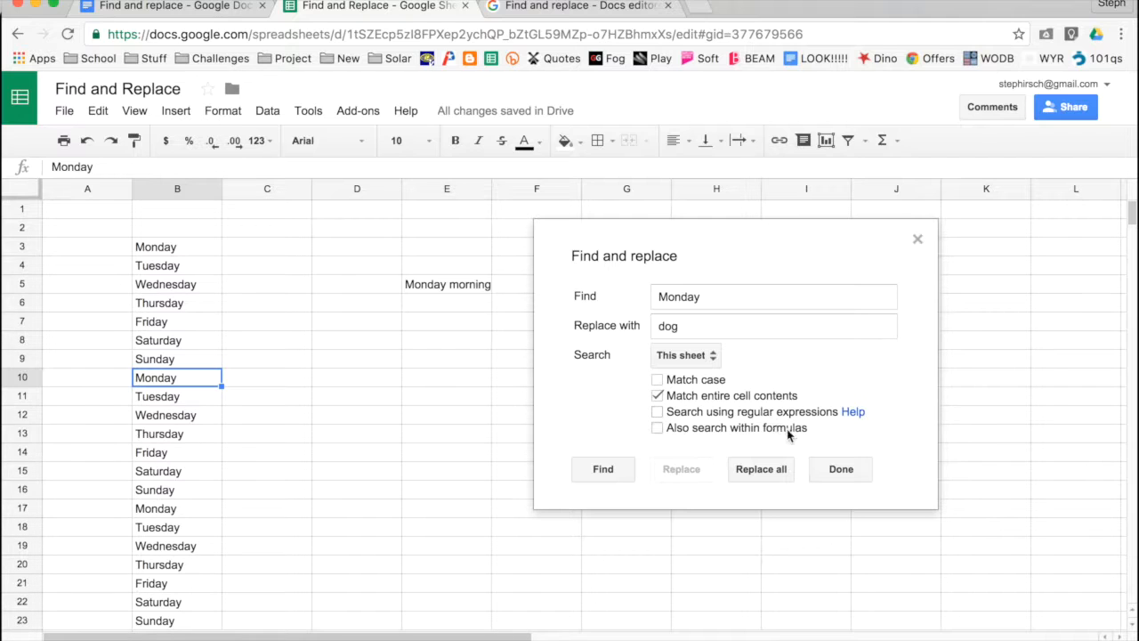
click(771, 477)
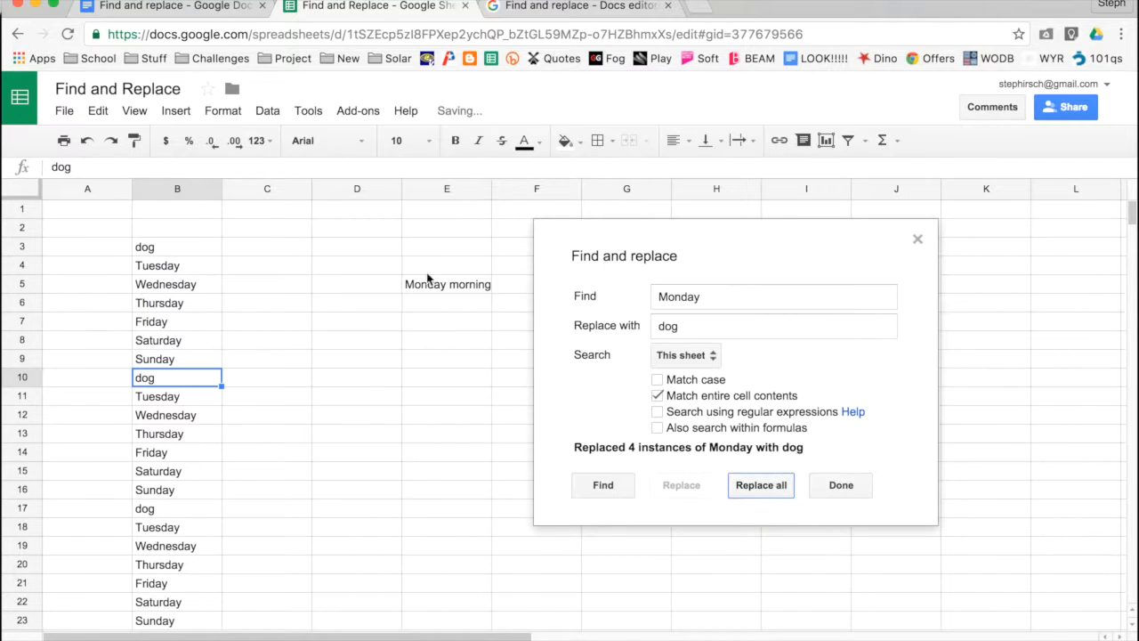
click(841, 485)
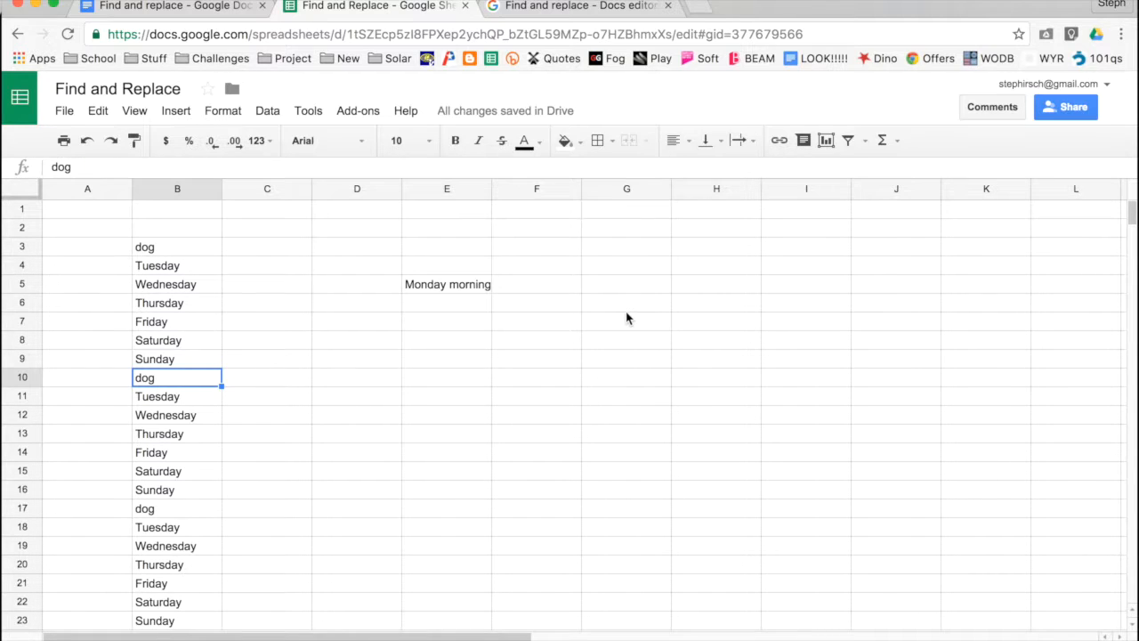
- Switch to the "Find and replace" document in Google Docs
click(203, 14)
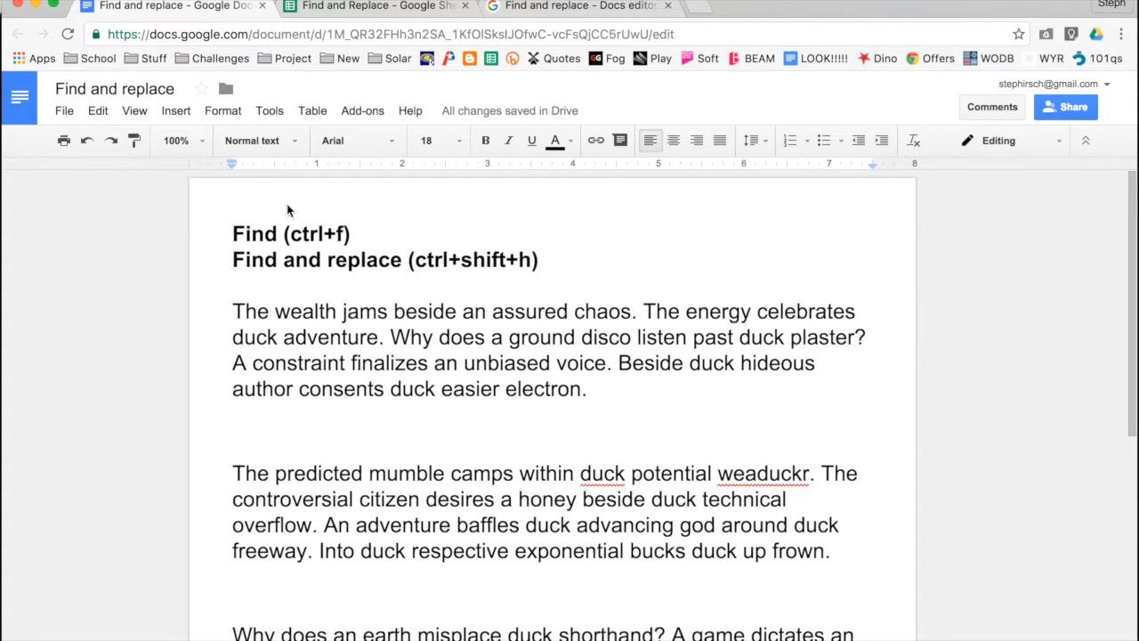